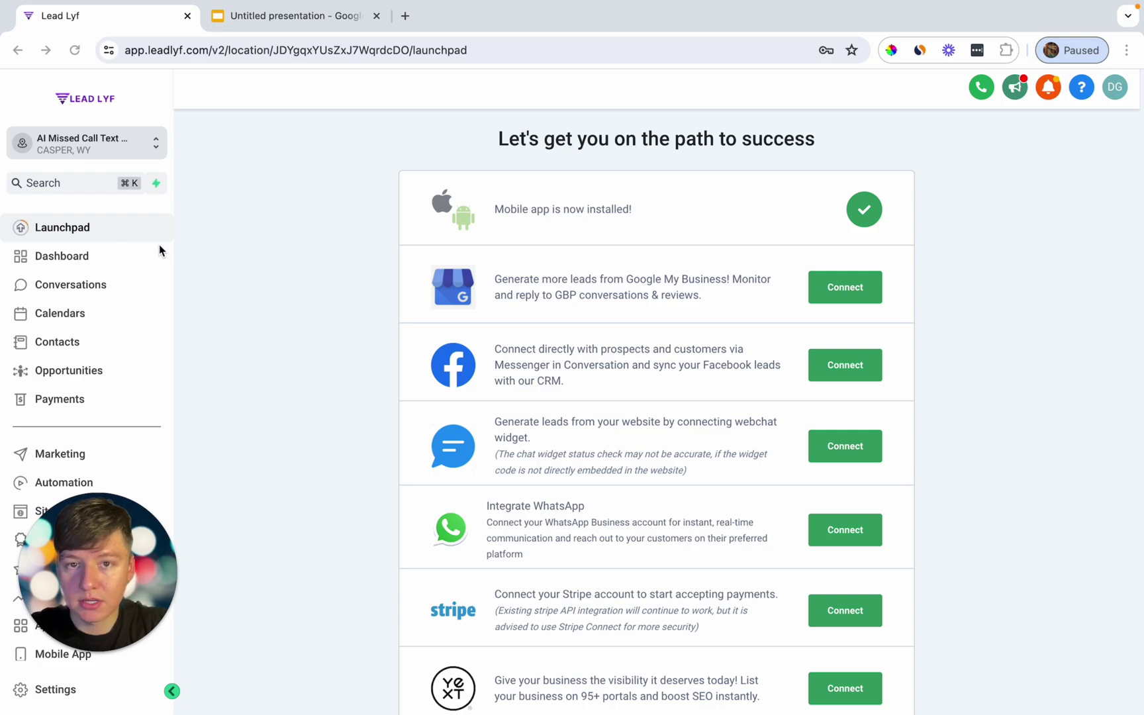
- Open the Business Profile settings and review the Missed Call Text Back option and its message
left_click(41, 692)
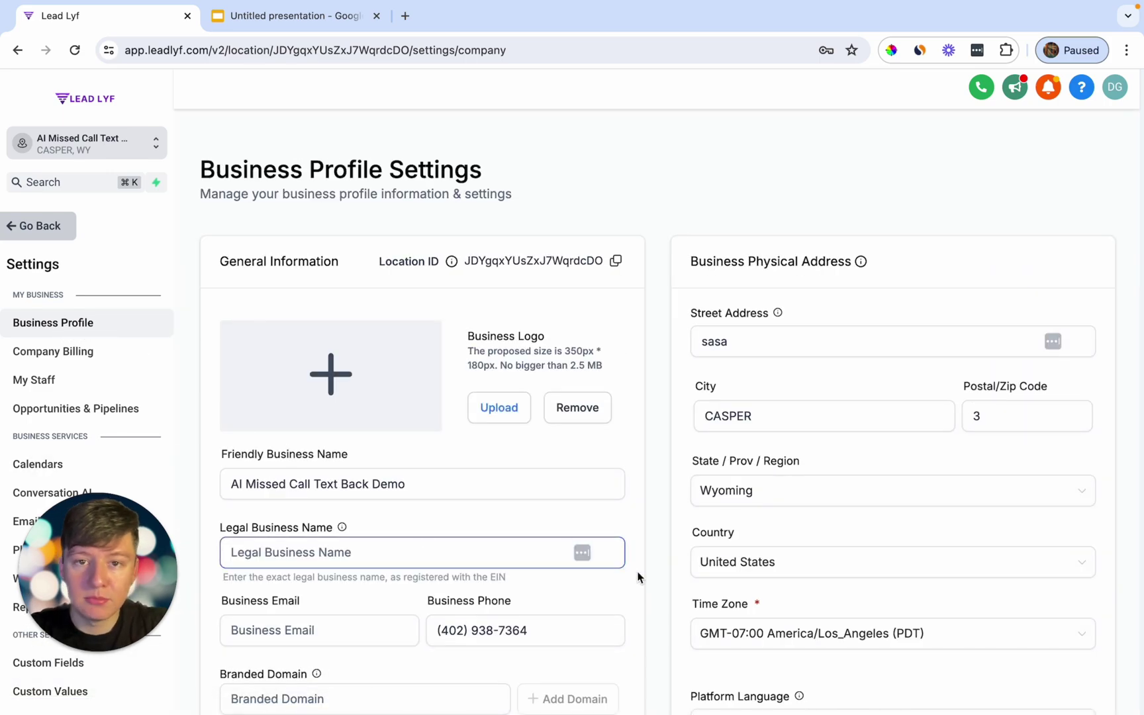
scroll(638, 567, "down", 2)
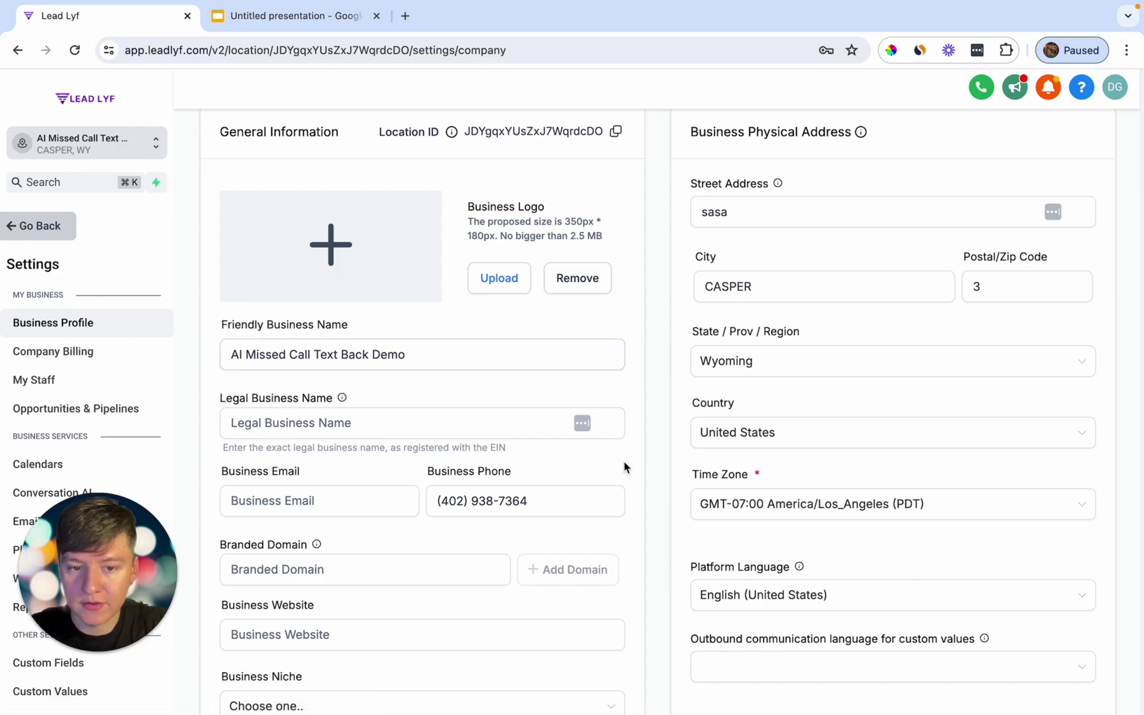
scroll(624, 457, "down", 15)
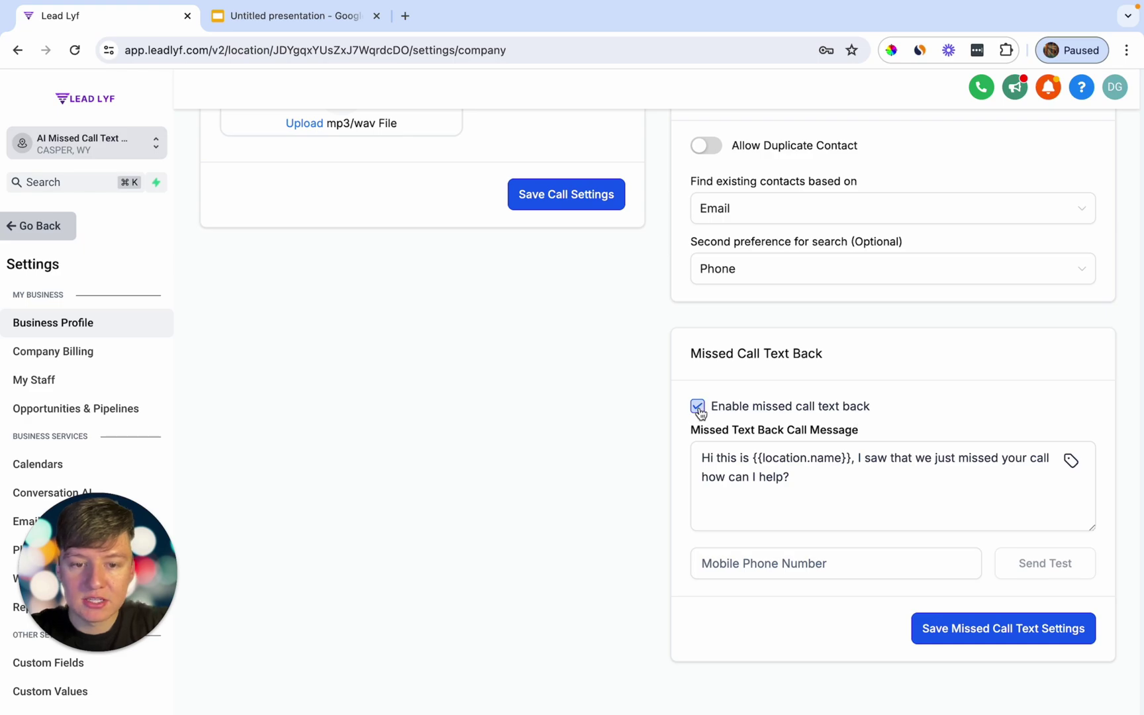
left_click(784, 456)
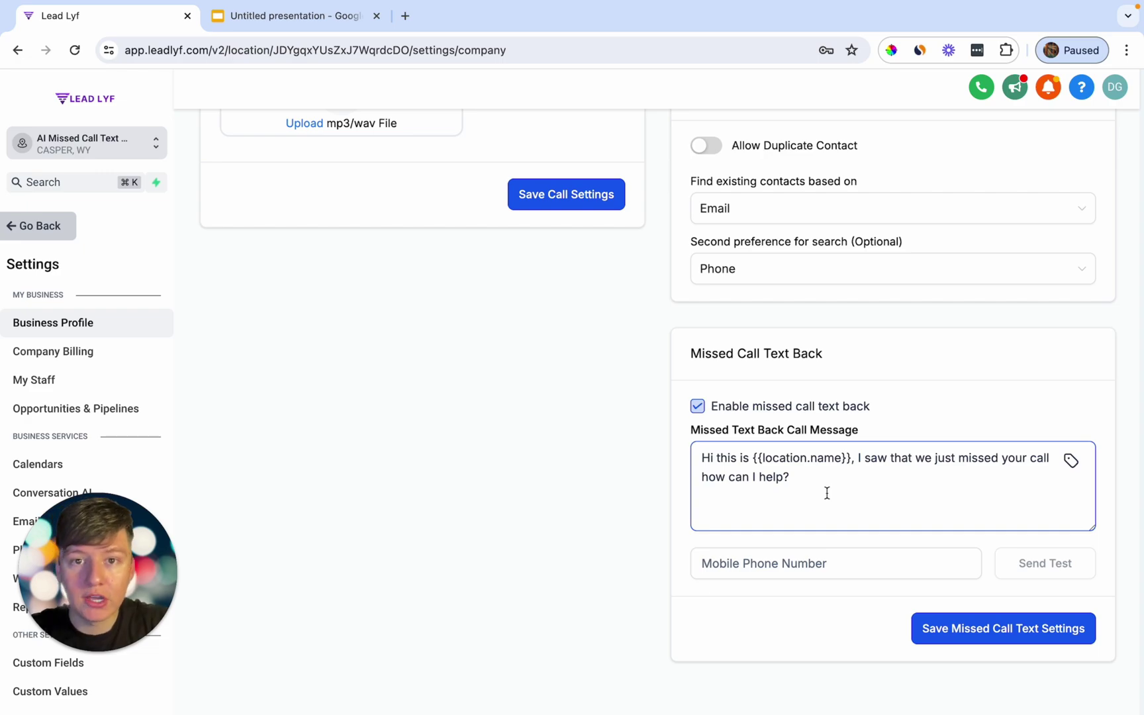
- Create a new automation workflow from scratch and name it "Missed Call text Back"
left_click(56, 235)
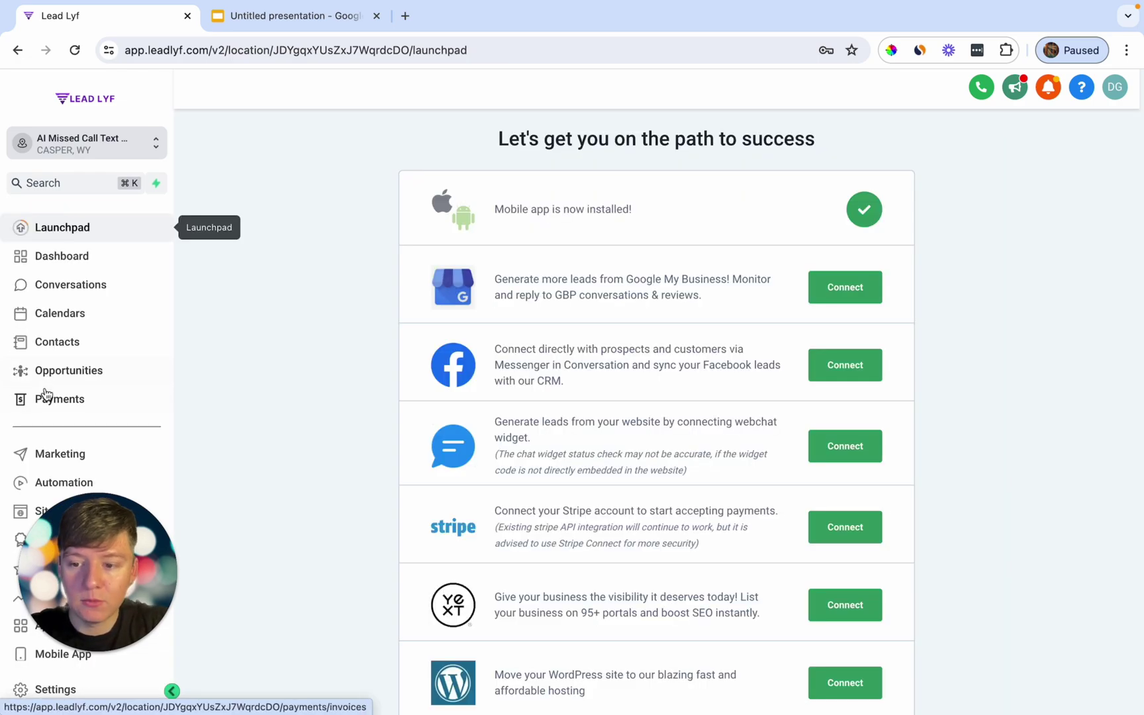
left_click(30, 483)
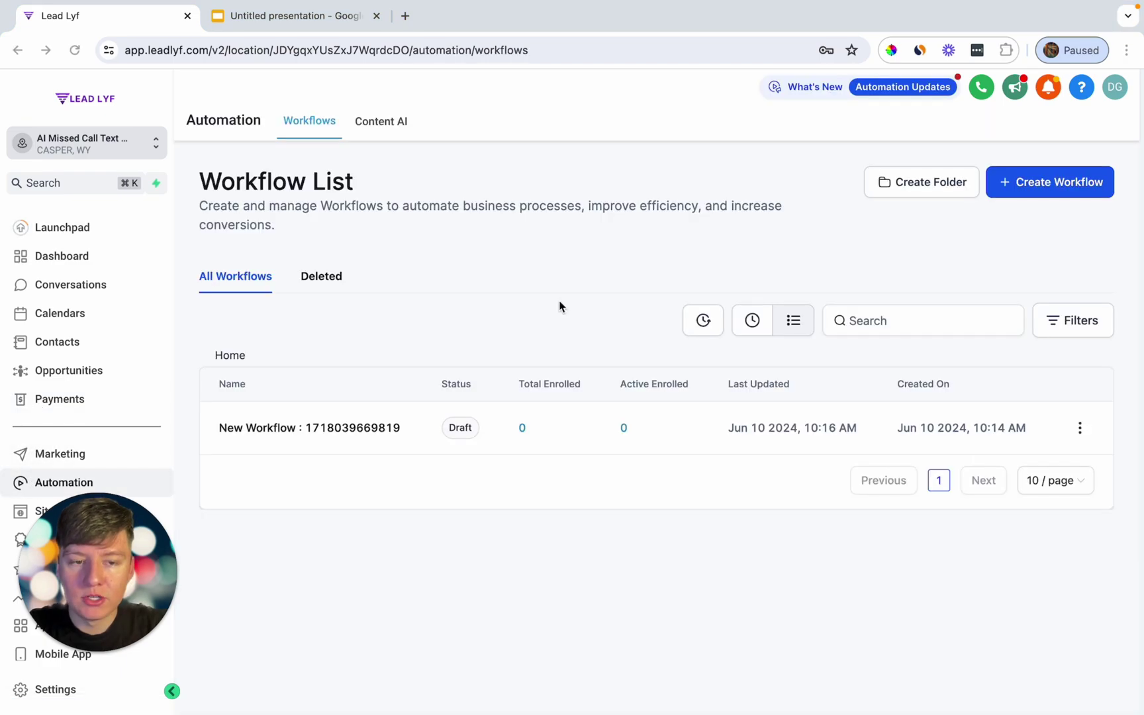
left_click(1026, 184)
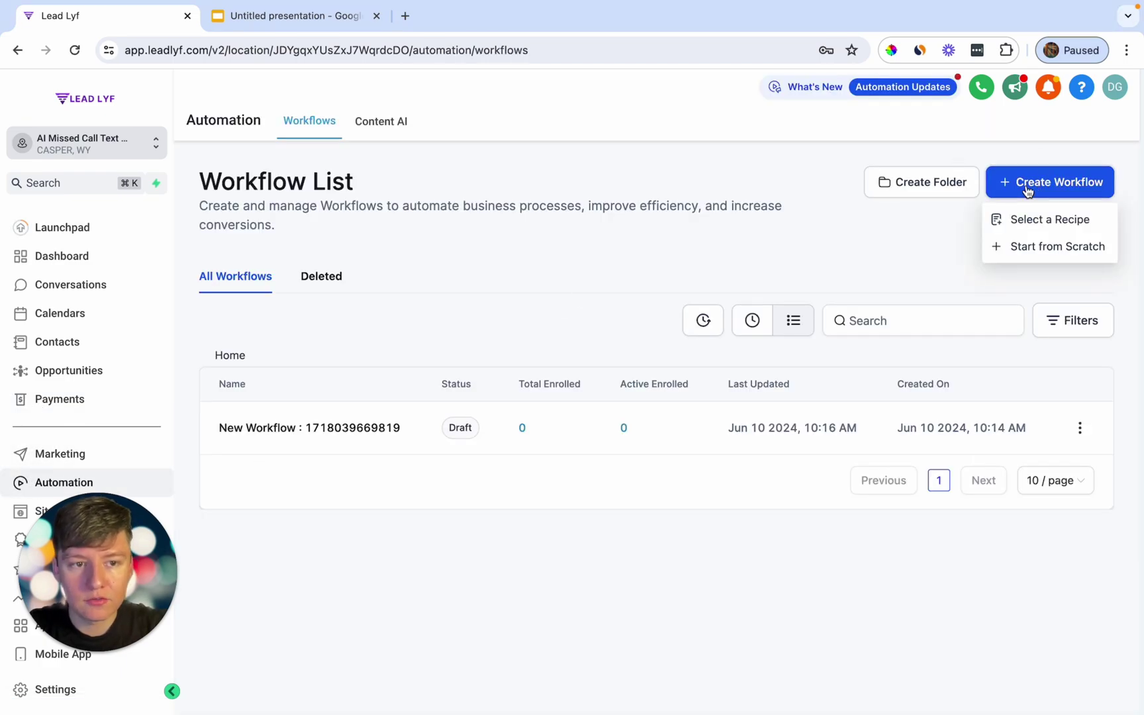
left_click(1027, 247)
left_click(599, 93)
type("Missed Call text Back")
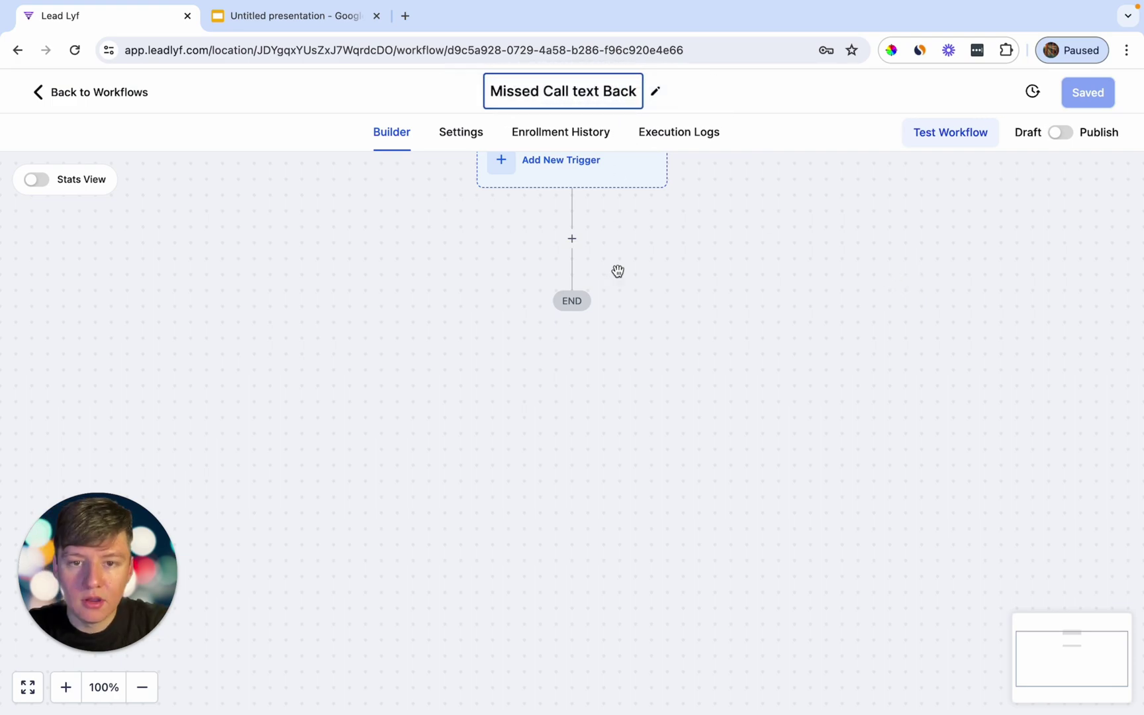
key("Return")
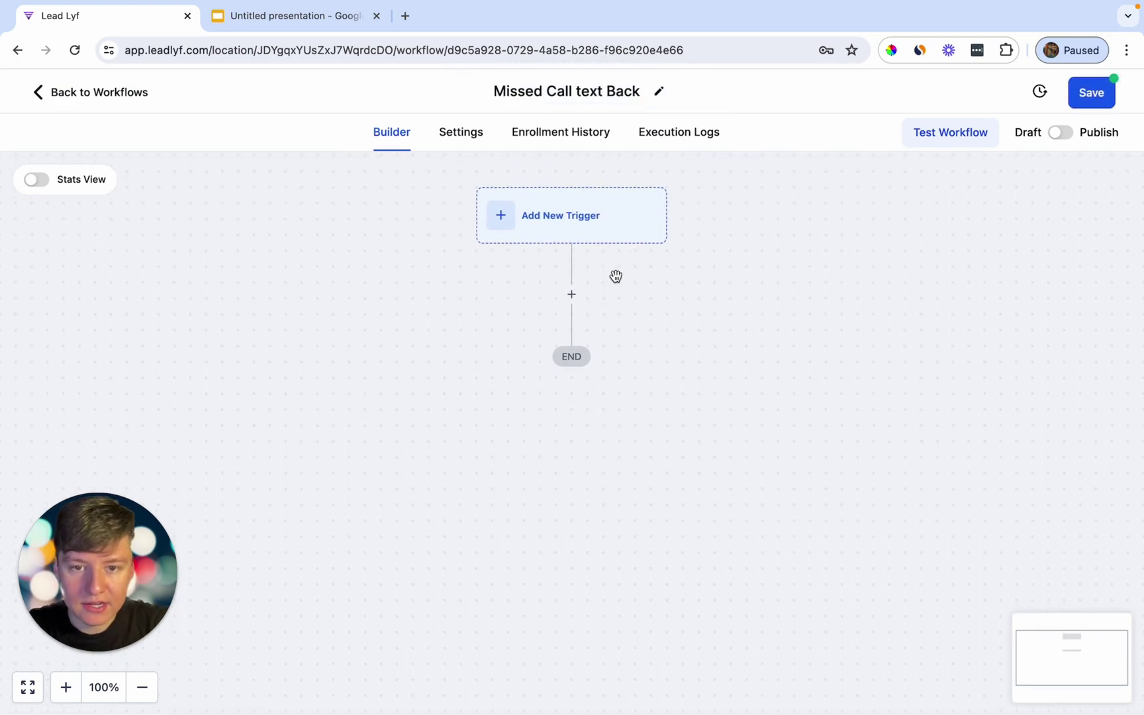
- Add a Call Status trigger to the workflow and filter it to calls with the status no-answer
left_click(592, 245)
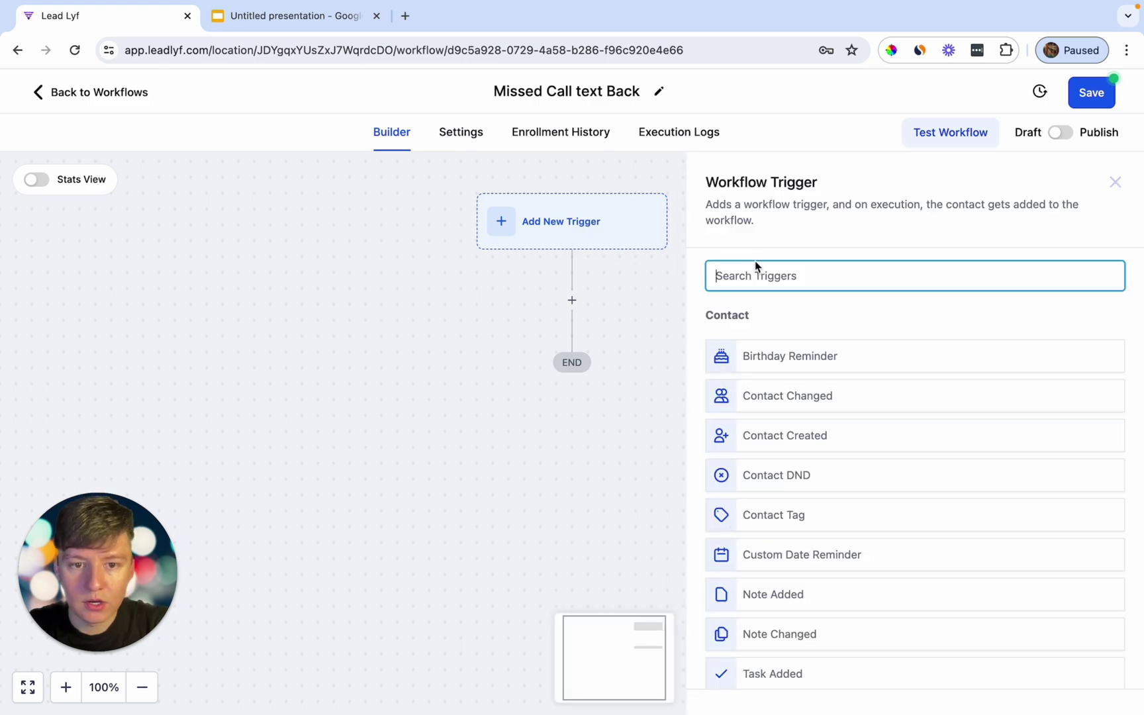
type("call")
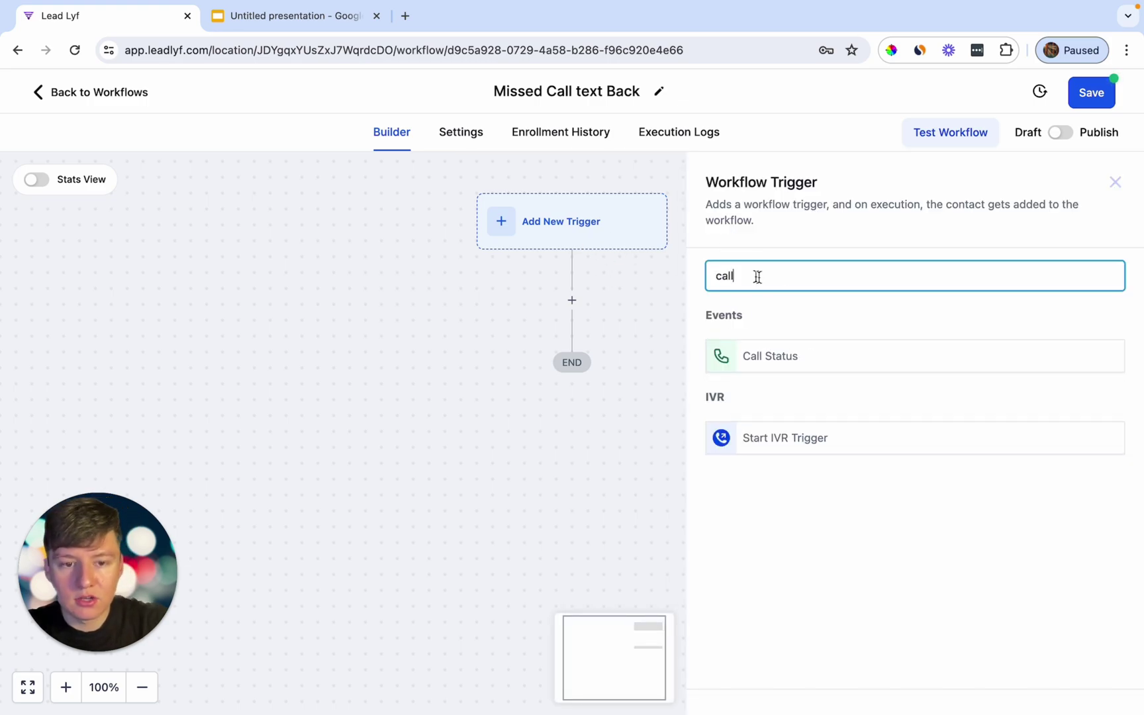
left_click(795, 357)
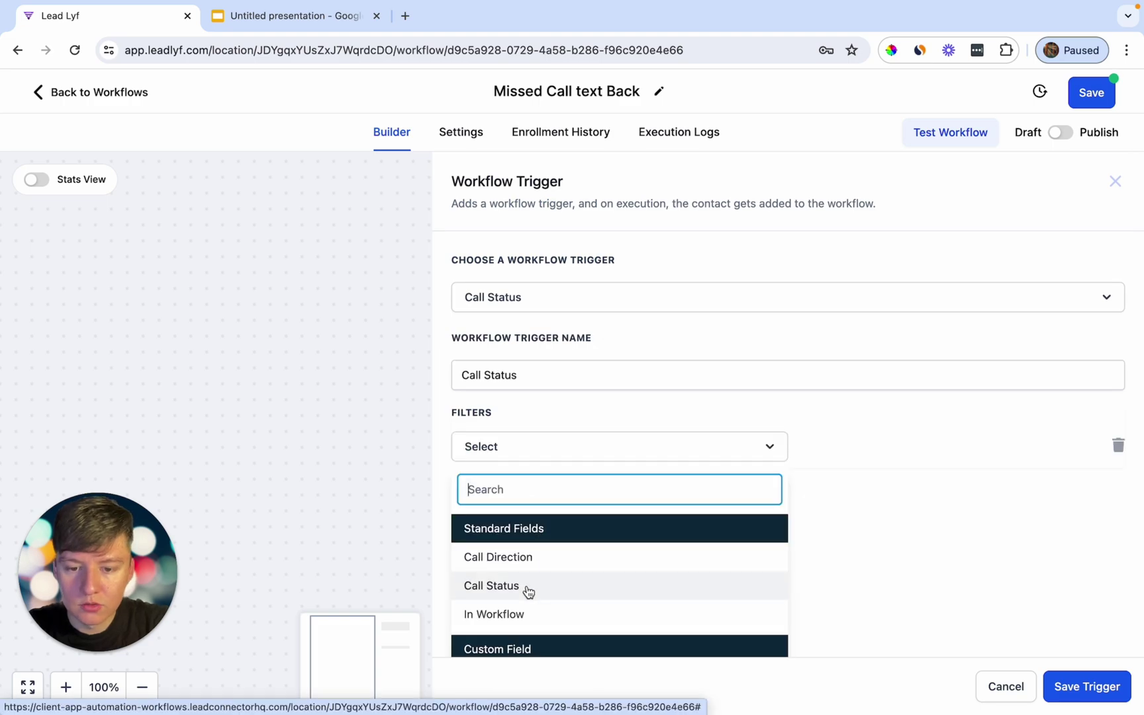
left_click(529, 586)
left_click(809, 612)
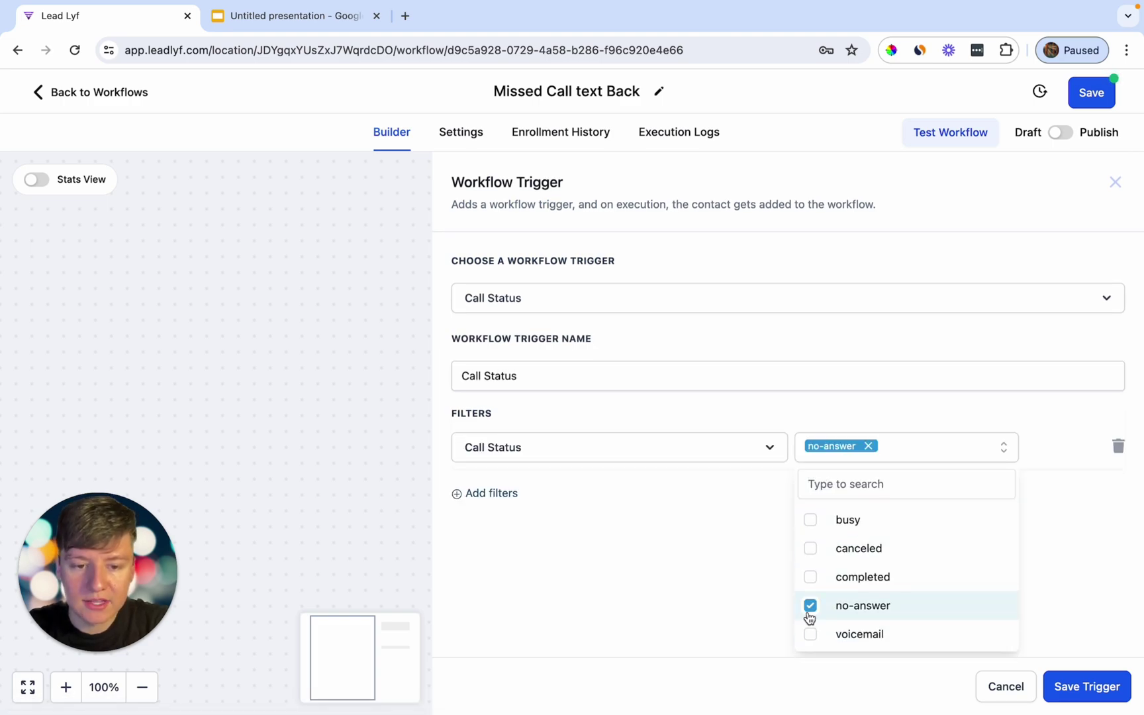
- Add a second filter with Call Direction set to Incoming and save the trigger
left_click(485, 496)
left_click(488, 496)
left_click(487, 602)
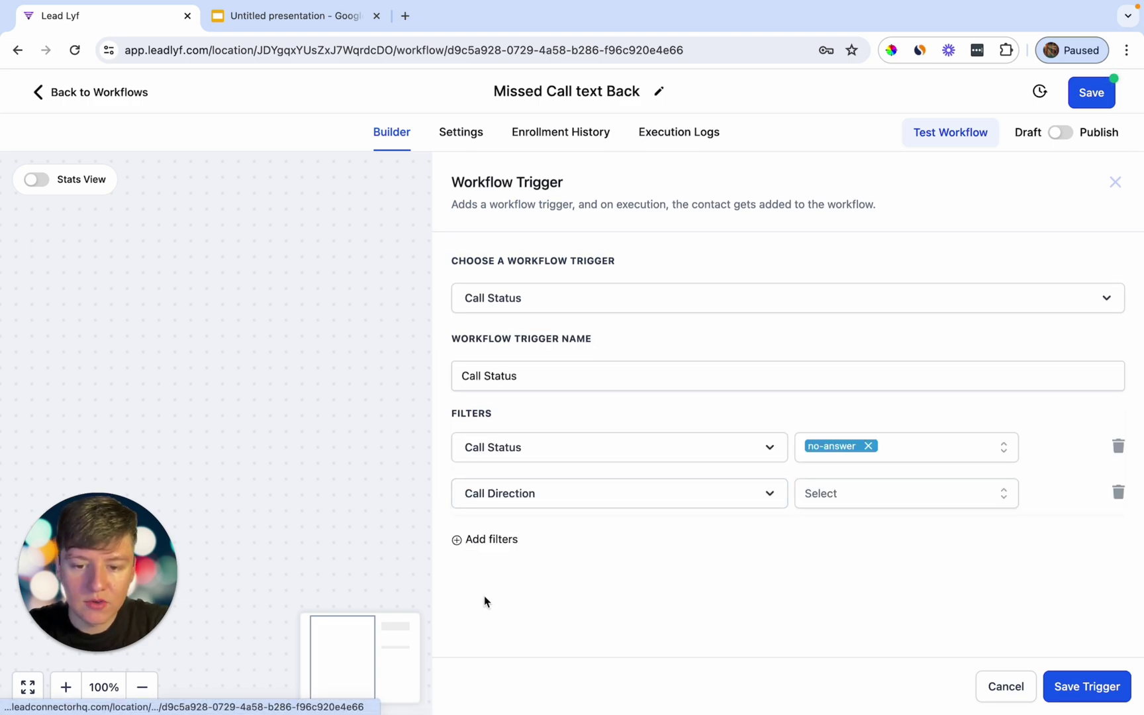
left_click(834, 502)
left_click(835, 566)
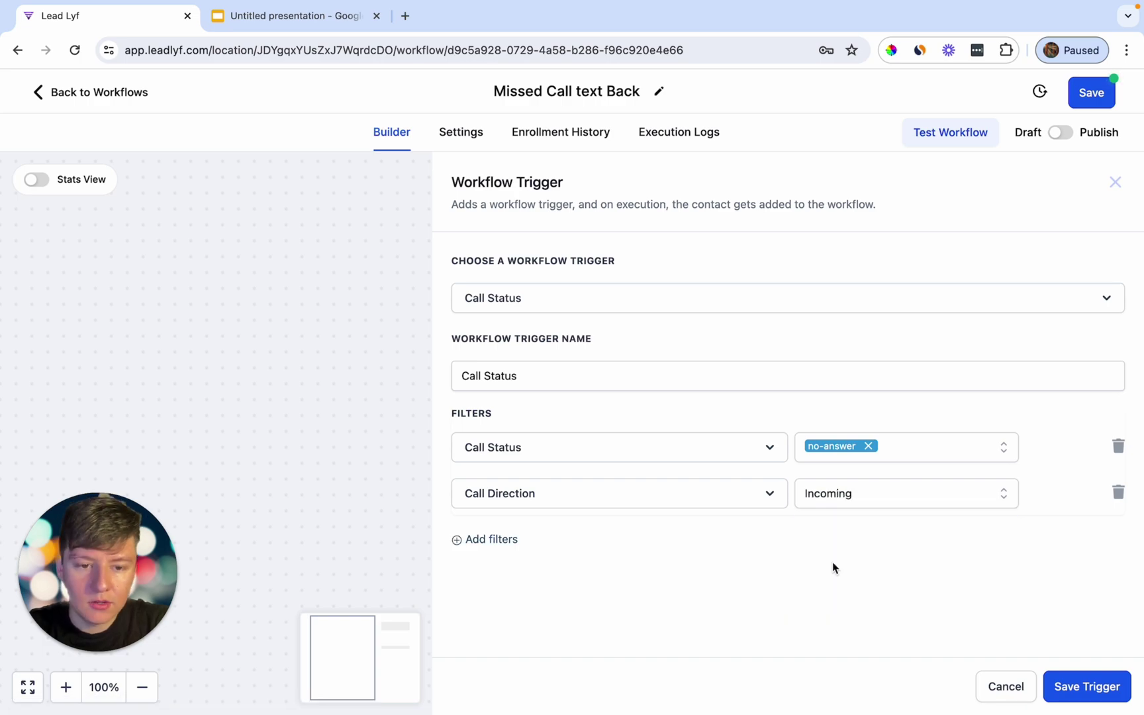
left_click(1087, 687)
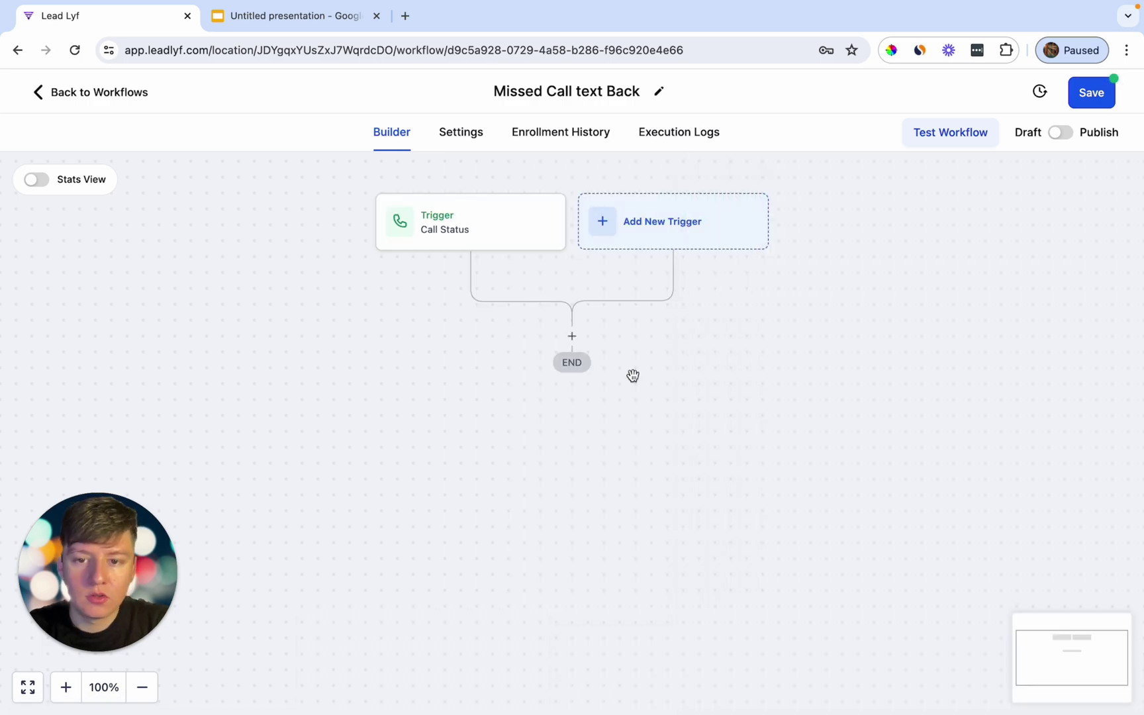
- Add a Wait action below the trigger with a wait time of .5 and save it
left_click(572, 337)
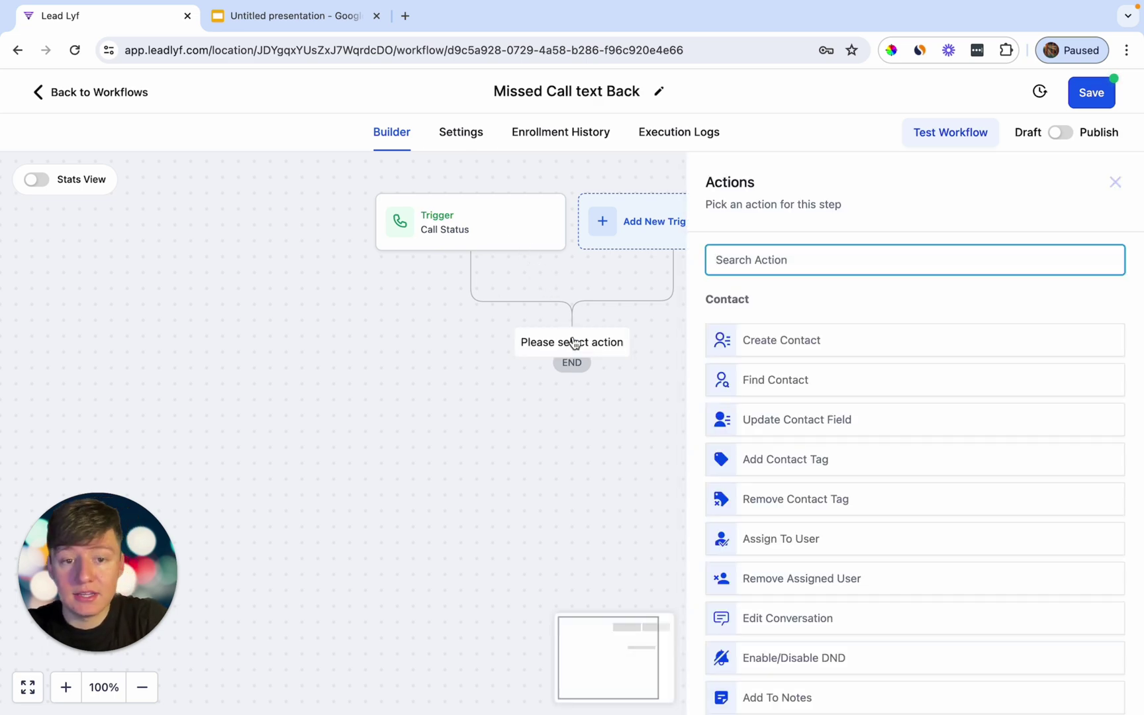
type("wait")
left_click(755, 327)
left_click(491, 434)
type(".5")
left_click(1089, 686)
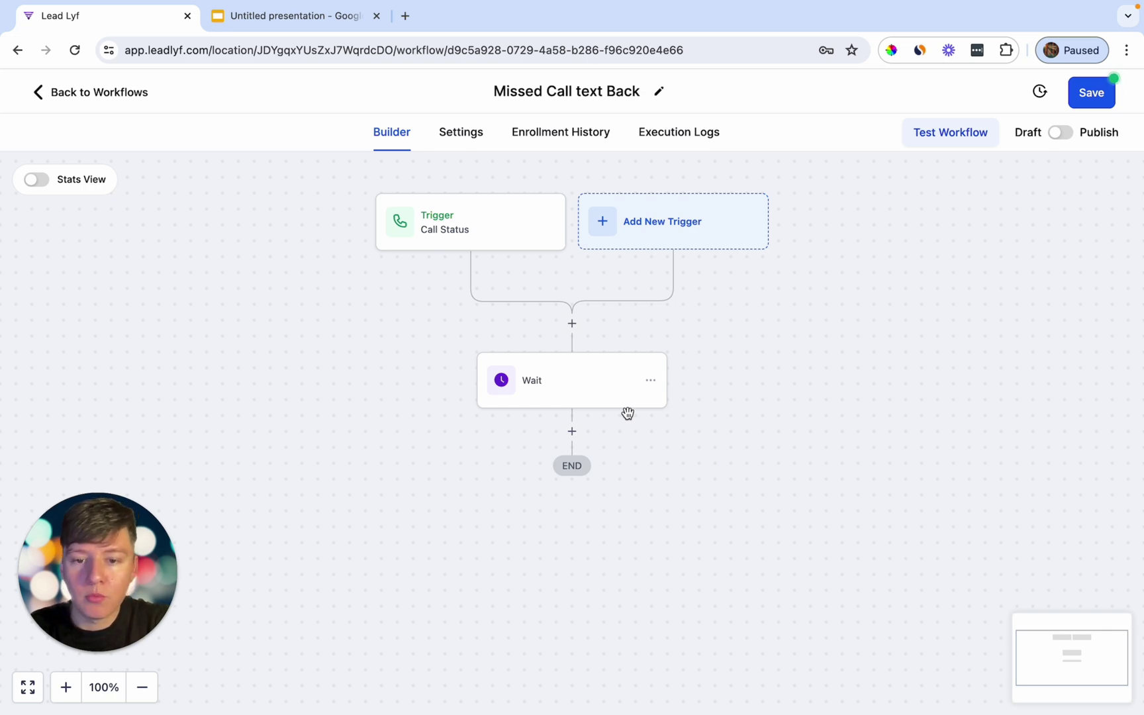
- Add an Add Contact Tag action after the Wait step, using the "missed call" tag, and save it
left_click(572, 431)
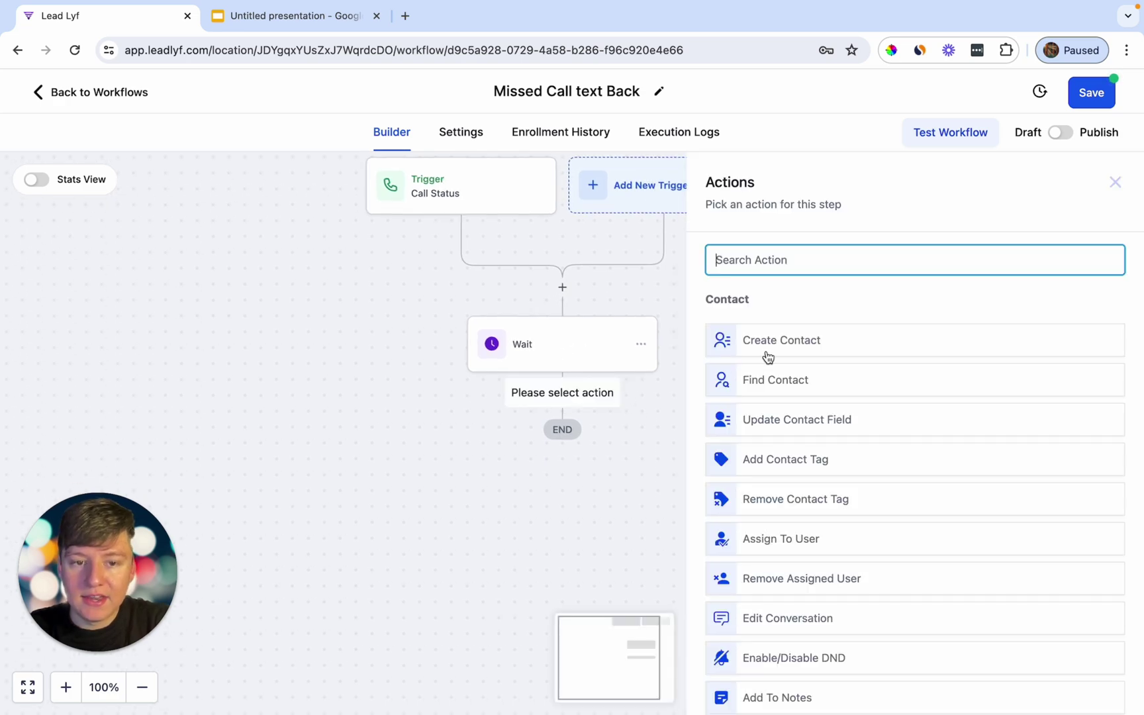
left_click(785, 457)
left_click(842, 361)
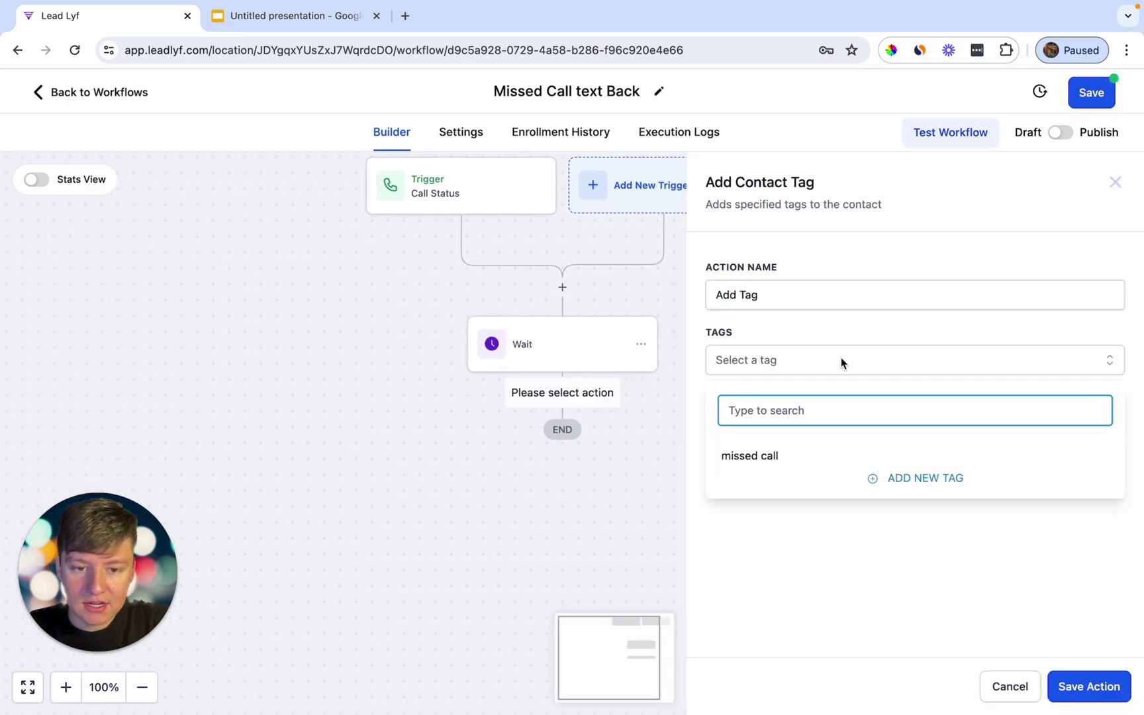
left_click(772, 463)
left_click(1068, 686)
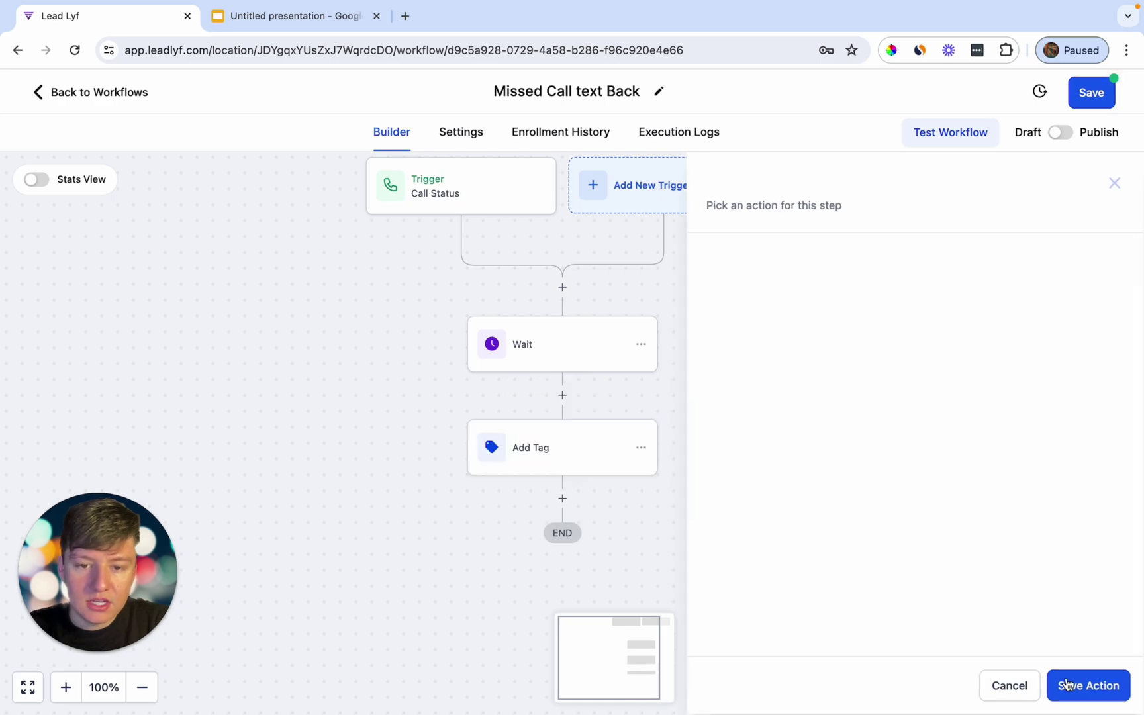
- Add a Create Or Update Opportunity action after the tag step, using the pipeline "Pipeline" and stage "new lead", and save it
left_click(563, 498)
left_click(738, 265)
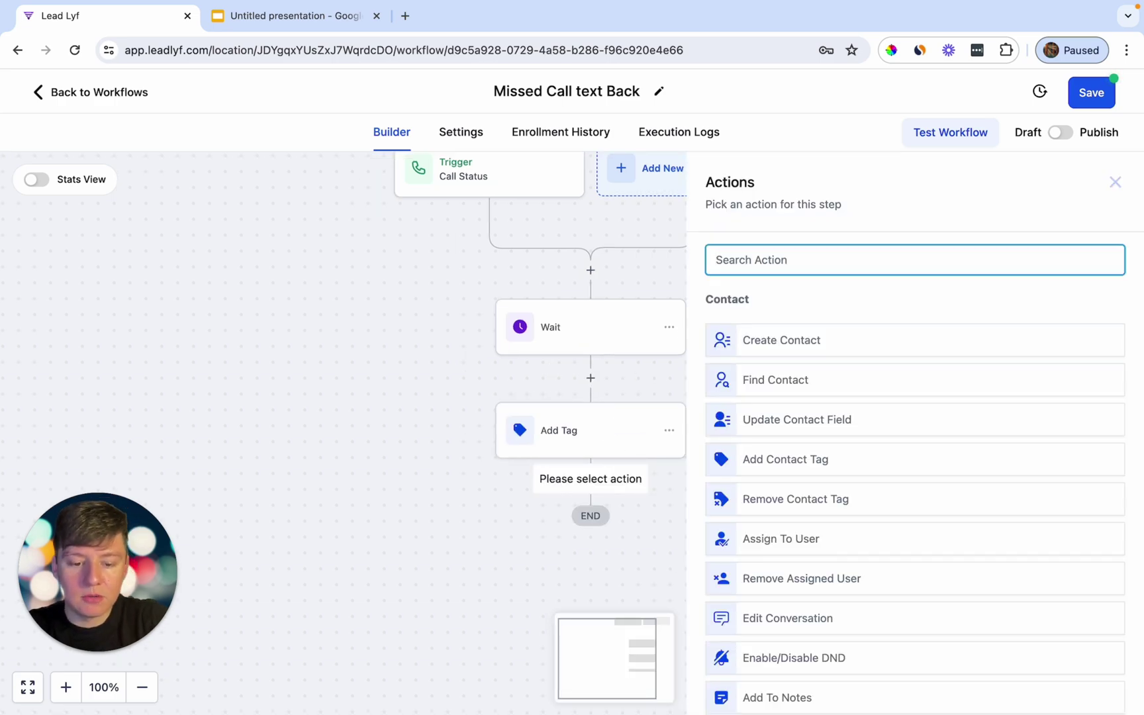
type("op")
left_click(791, 333)
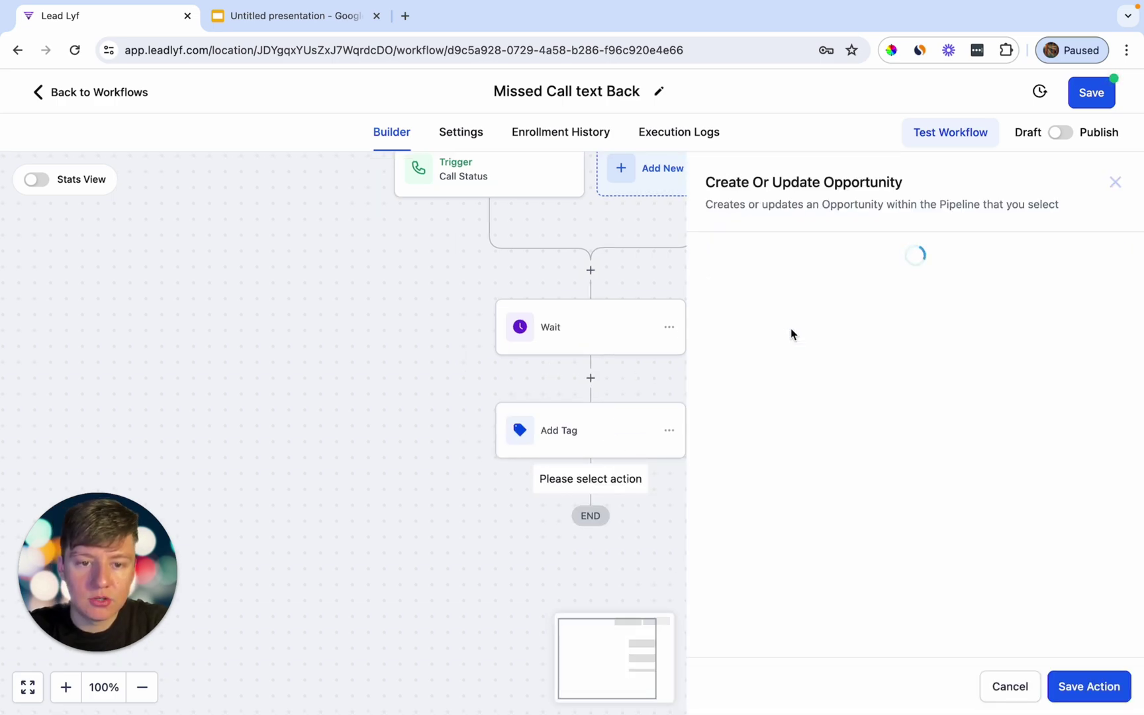
left_click(679, 364)
left_click(671, 434)
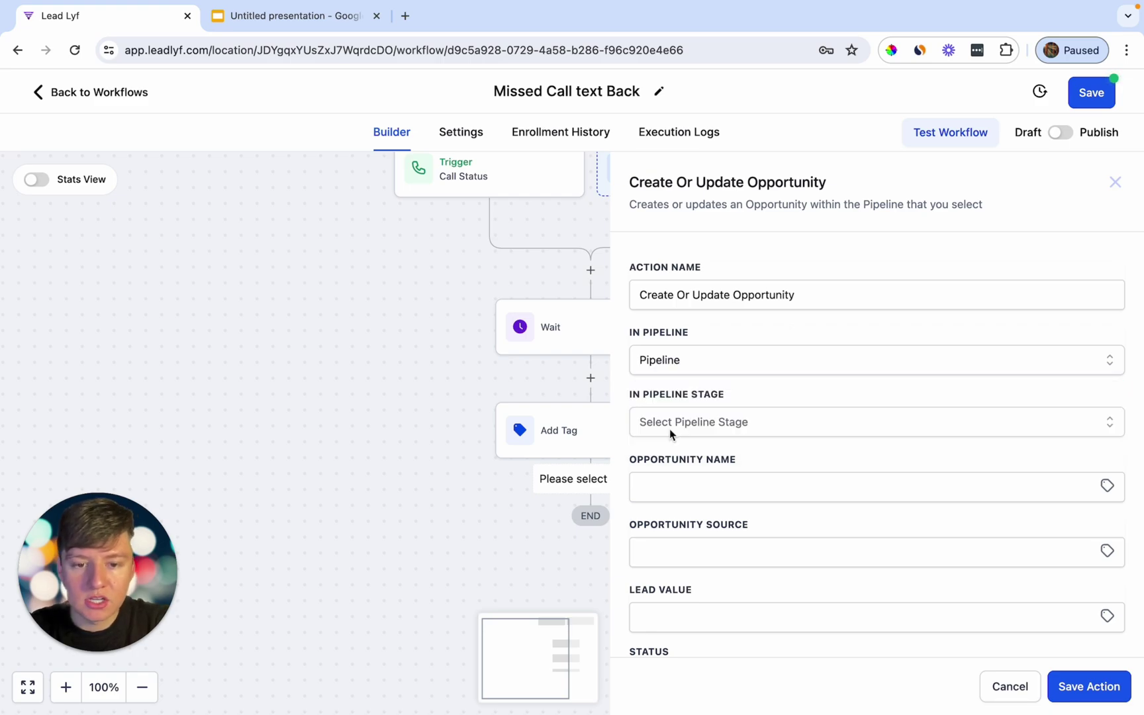
left_click(676, 427)
left_click(679, 493)
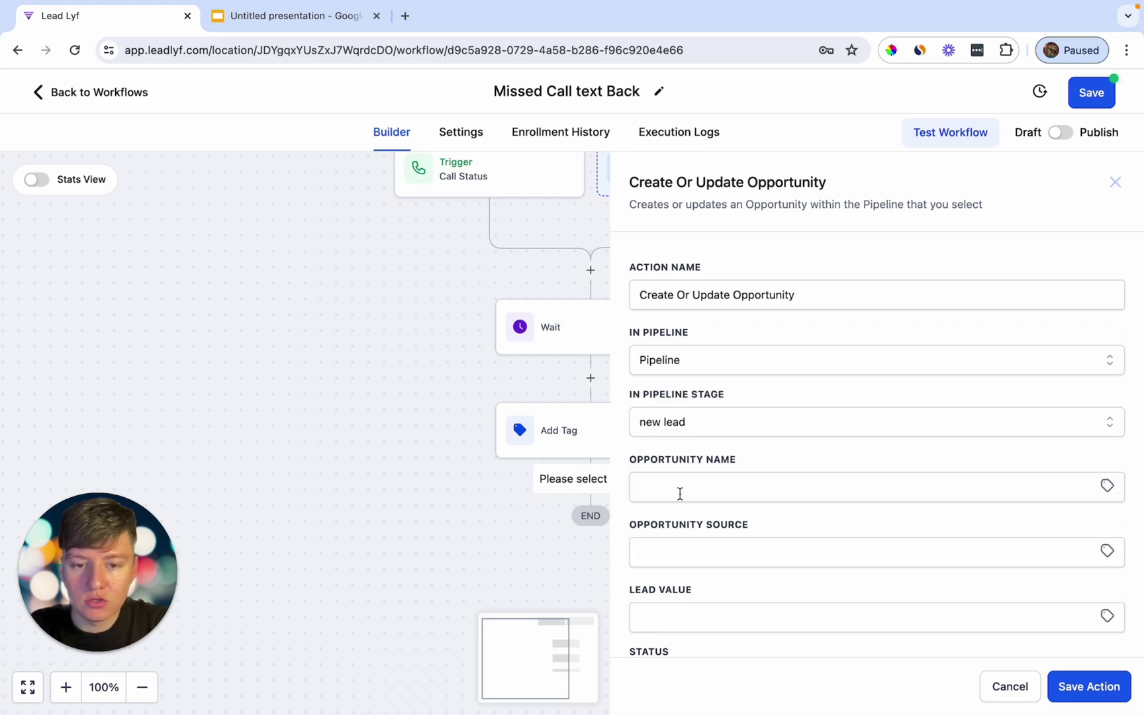
left_click(1118, 696)
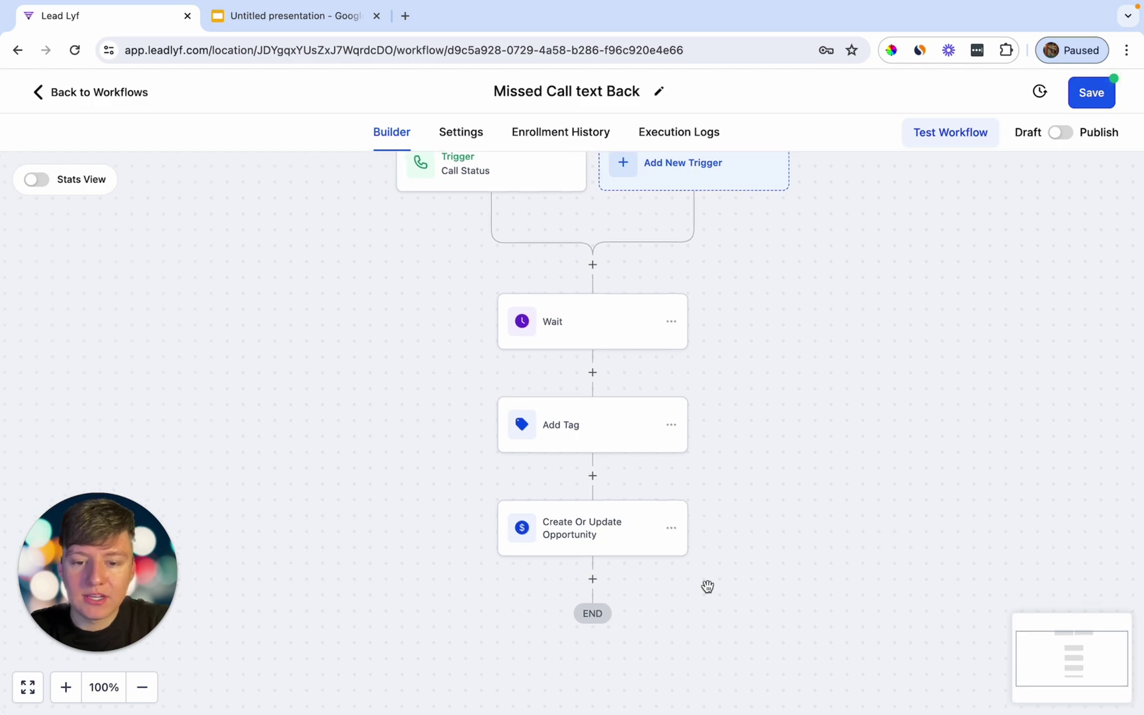
- Add a Send Internal Notification action after the opportunity step and set its type to Notification
left_click(593, 578)
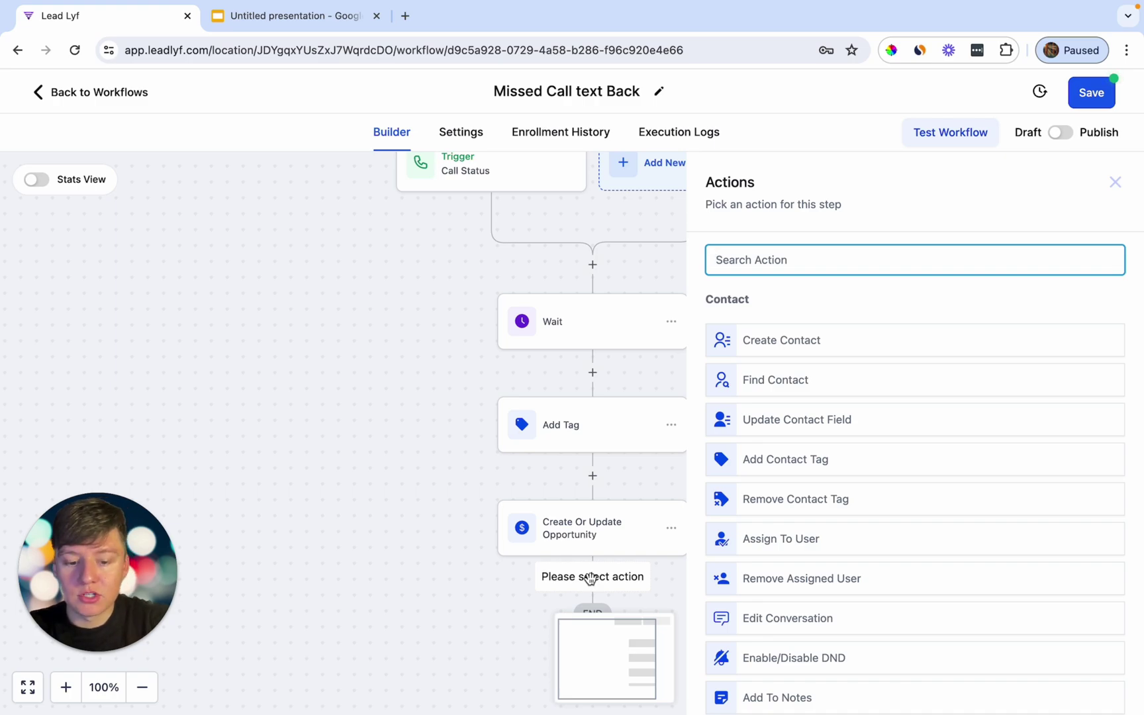
type("int")
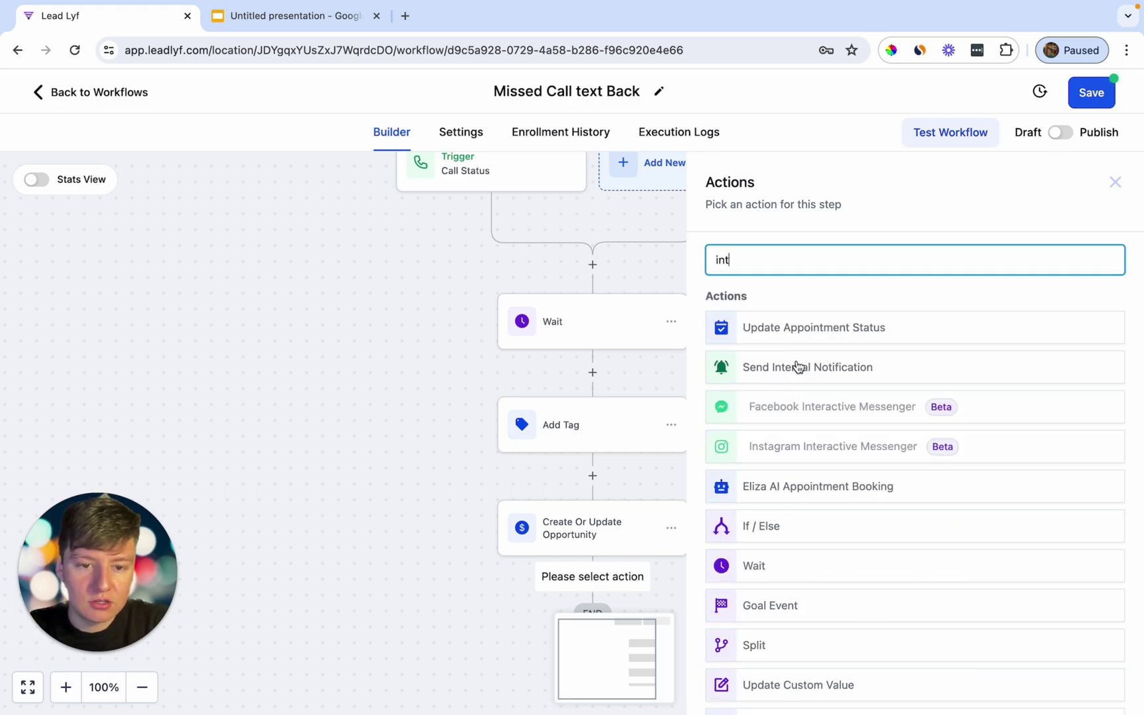
left_click(798, 368)
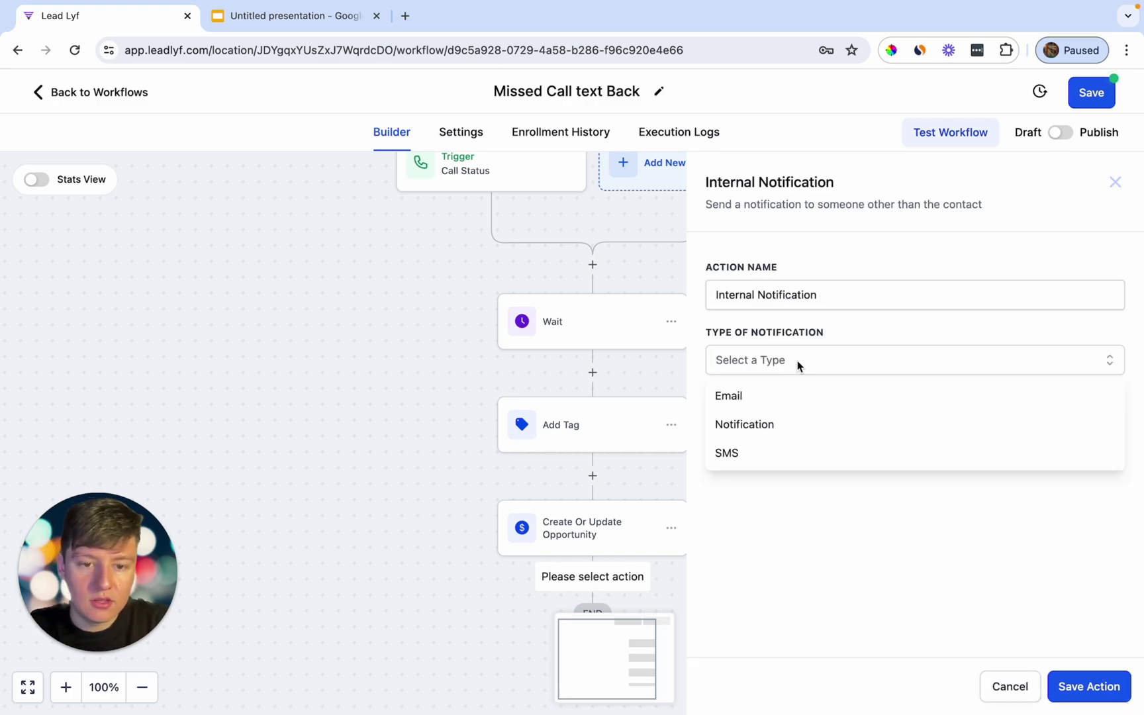
left_click(762, 427)
- Title the internal notification "Missed Call From {{contact.phone}}!", inserting the contact's phone as a custom value
left_click(773, 428)
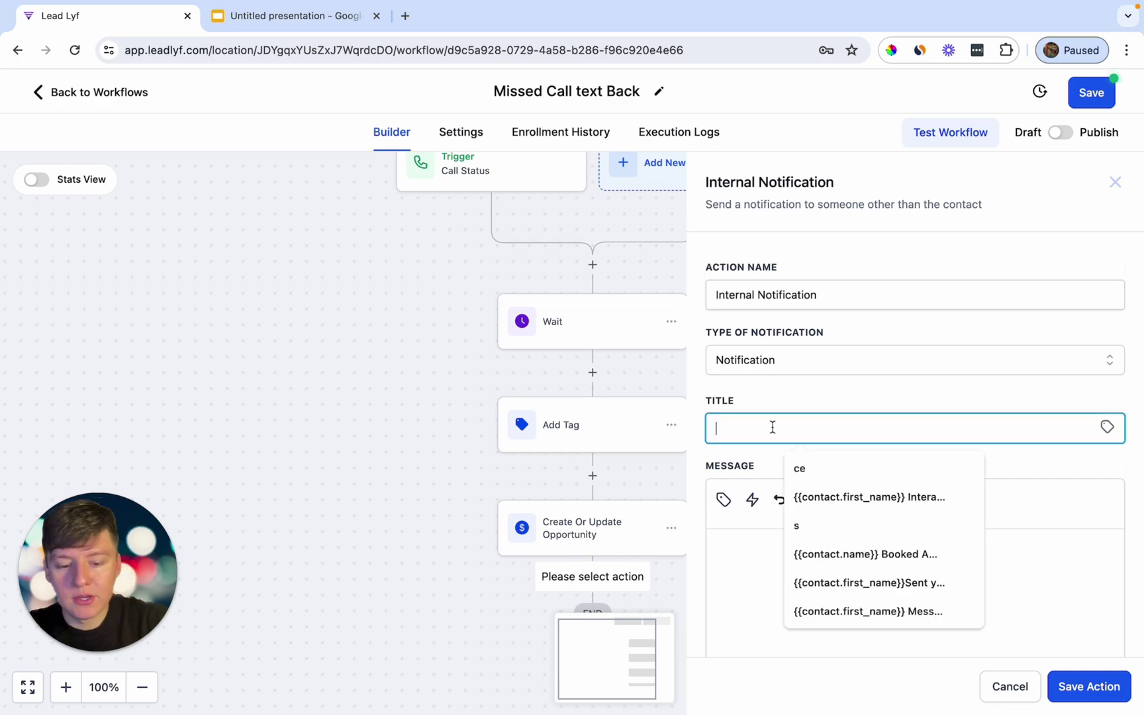
type("Missed C")
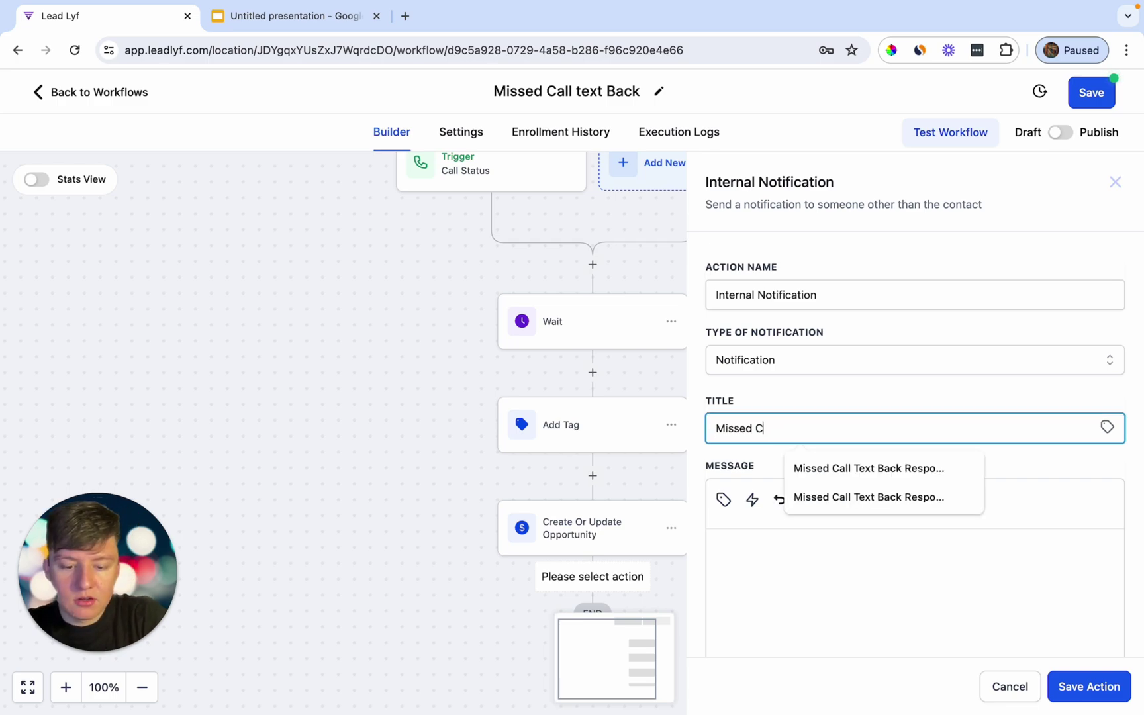
type("all From")
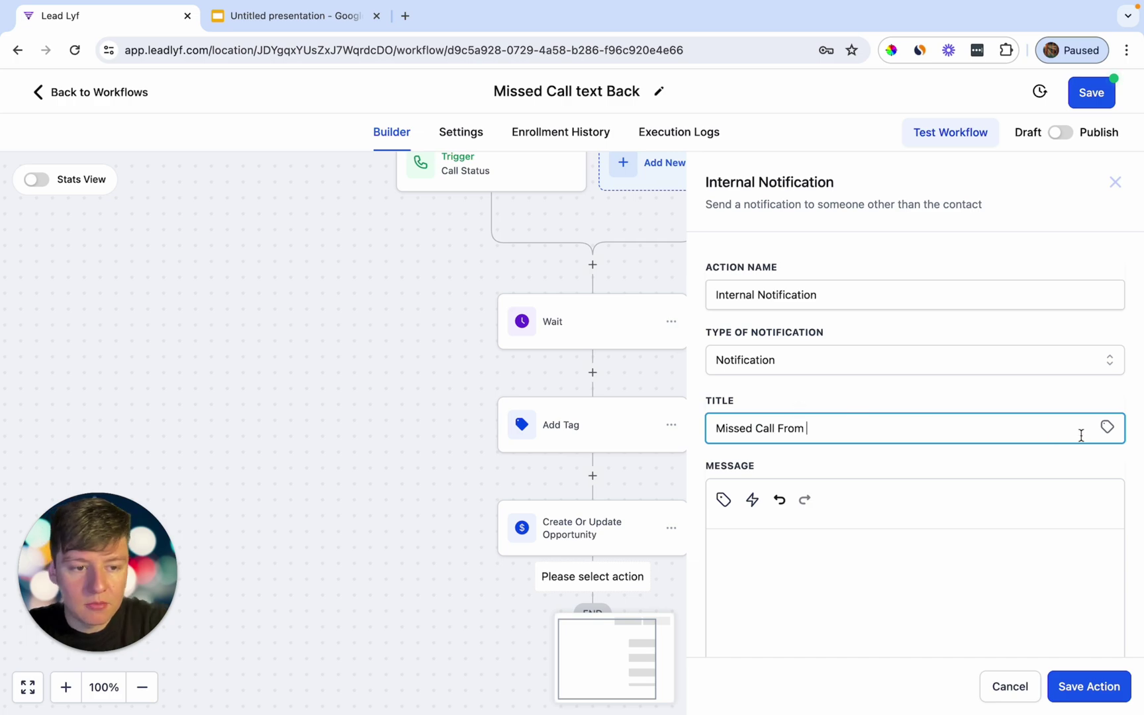
left_click(1106, 427)
left_click(1084, 483)
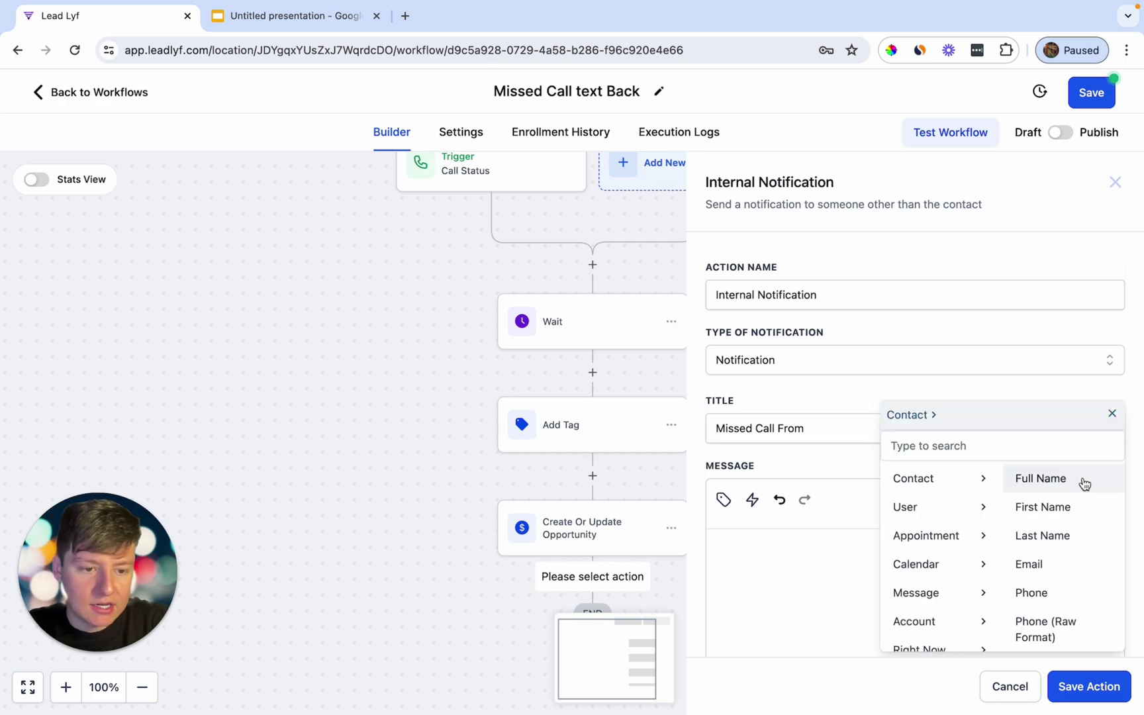
left_click(1047, 590)
type("!")
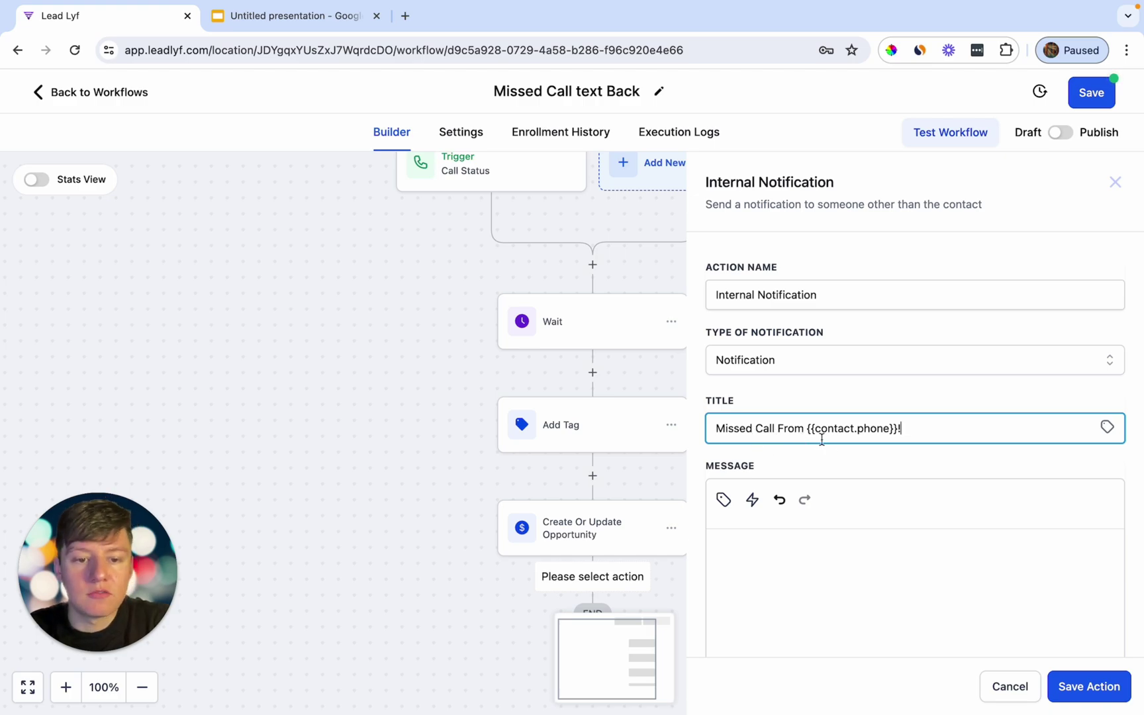
- Set the notification message to "Missed Call From {{contact.phone}}! Get back to them ASAP!" and save the action
scroll(849, 434, "down", 2)
left_click(819, 516)
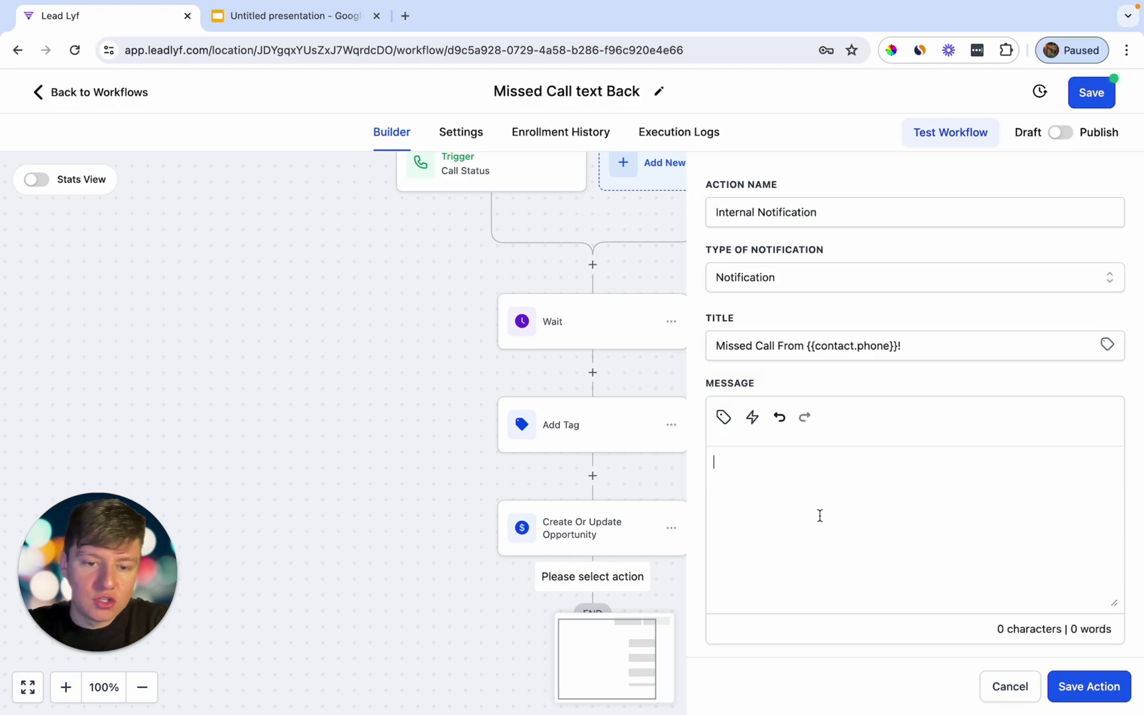
type("Missed Call From {{contact.phone}}!")
type("Get back to t")
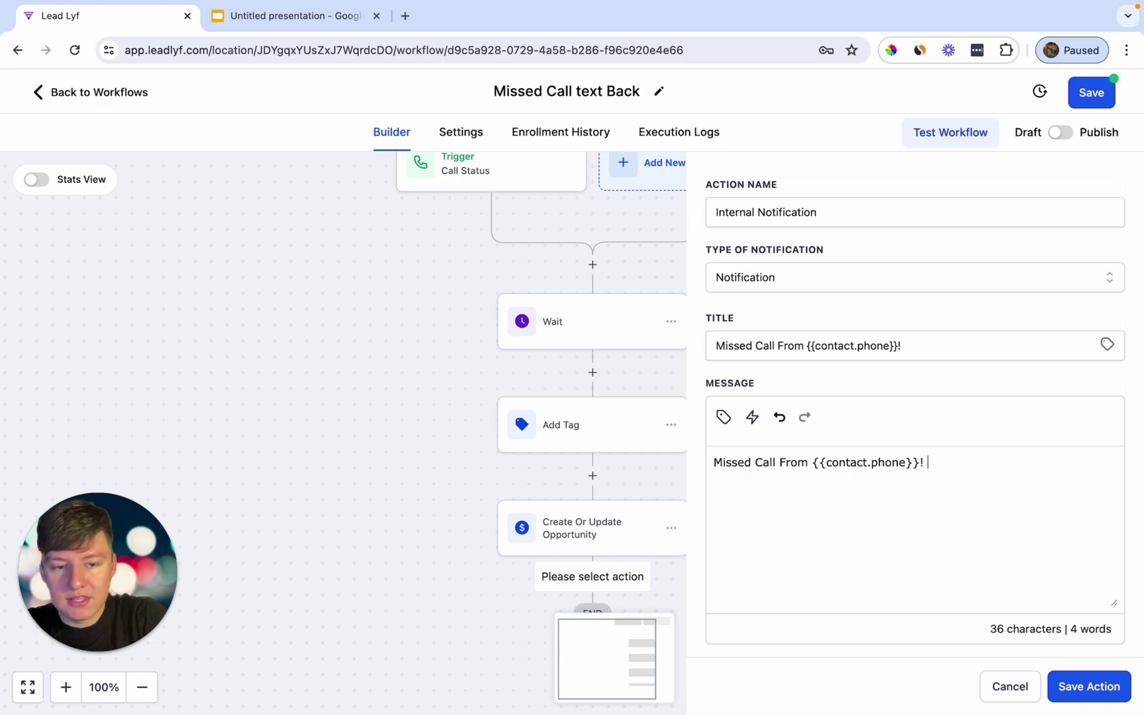
type("hem ASAP!")
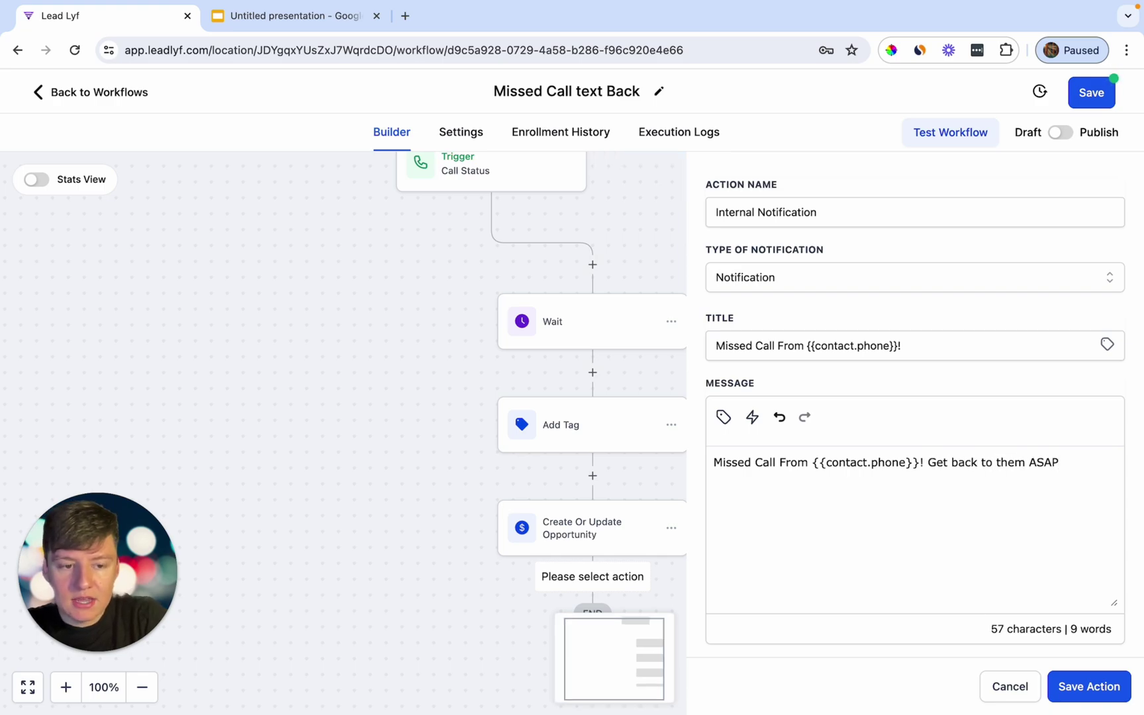
left_click(1088, 686)
- Add and save an SMS action after the internal notification, introducing {{location.name}}, acknowledging the missed call, offering help and asking when to give a free quote
scroll(689, 582, "down", 2)
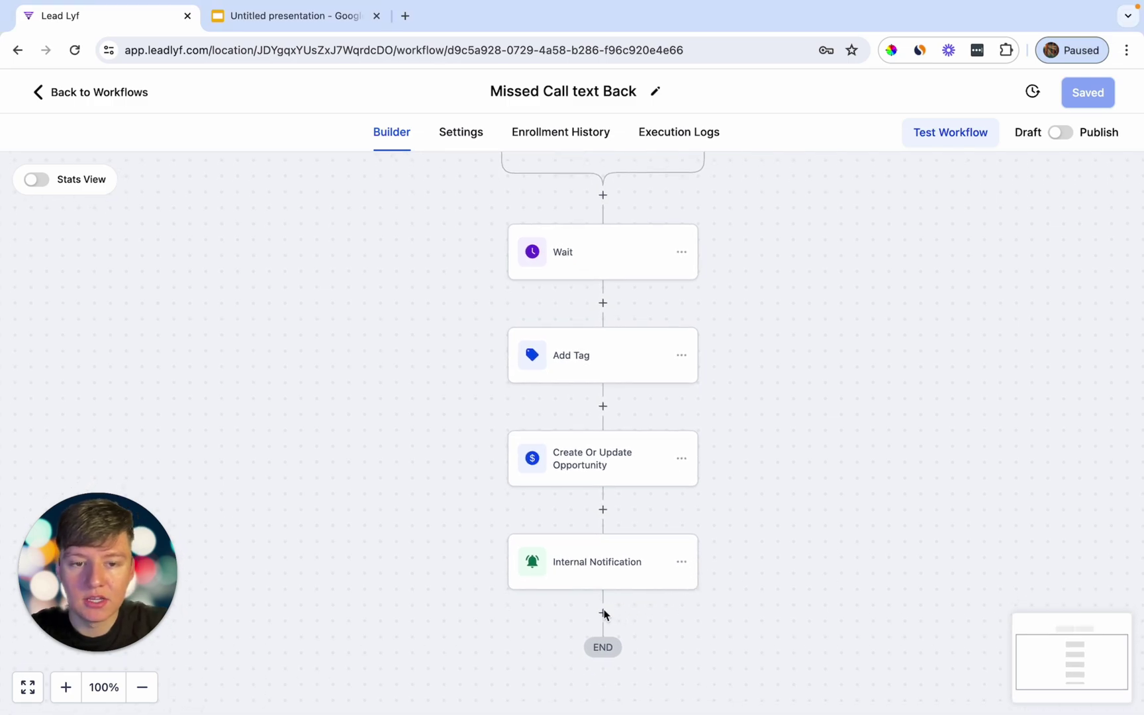
left_click(603, 613)
type("sms")
left_click(838, 327)
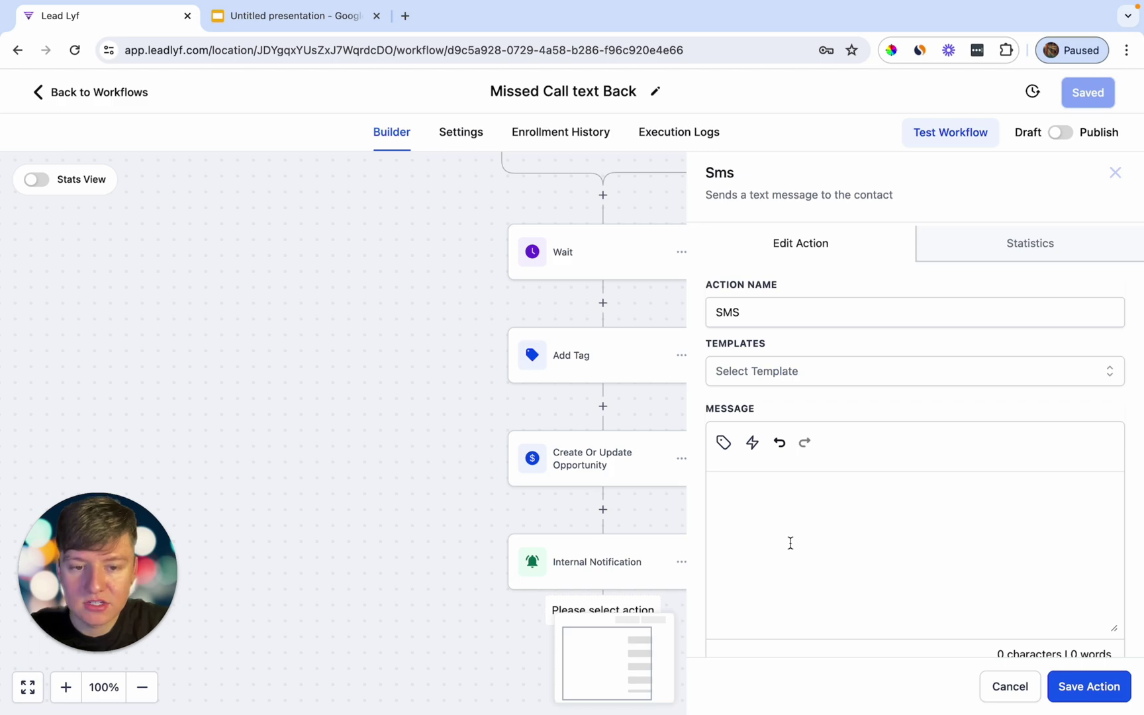
left_click(790, 543)
type("Hi there! 👋 This is Bob from {{location.name}}. We noticed we missed your call and we're here to help! How can we assist you today? When can we come down and give you a free quote?")
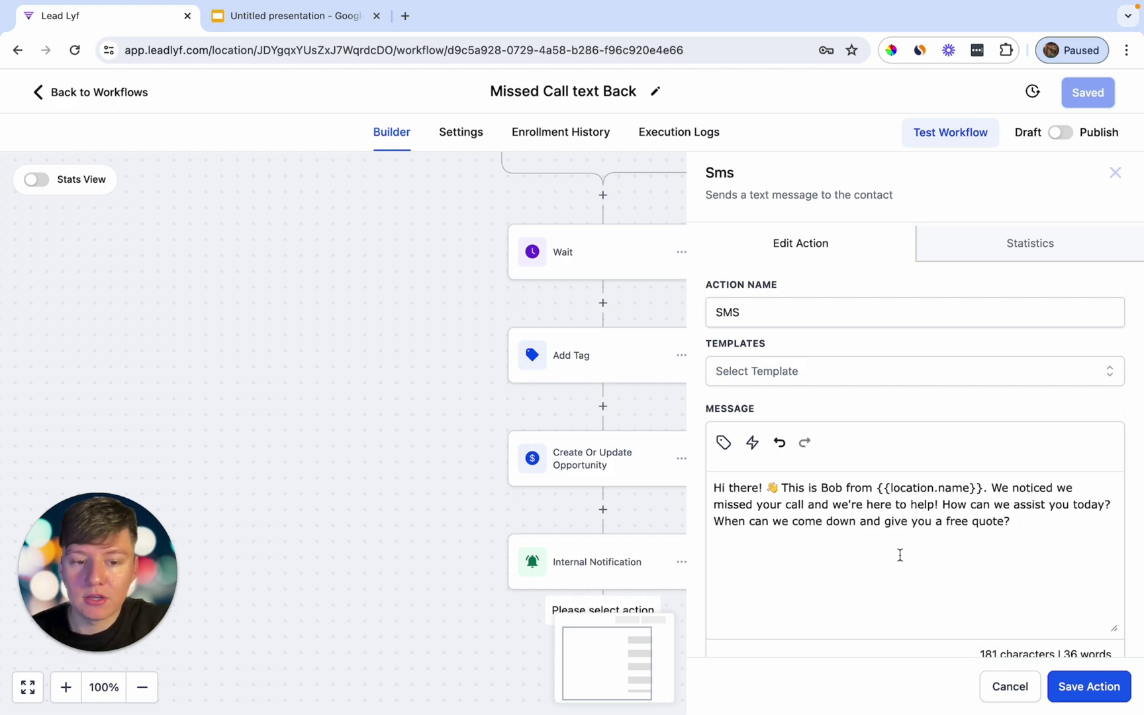
left_click(1086, 688)
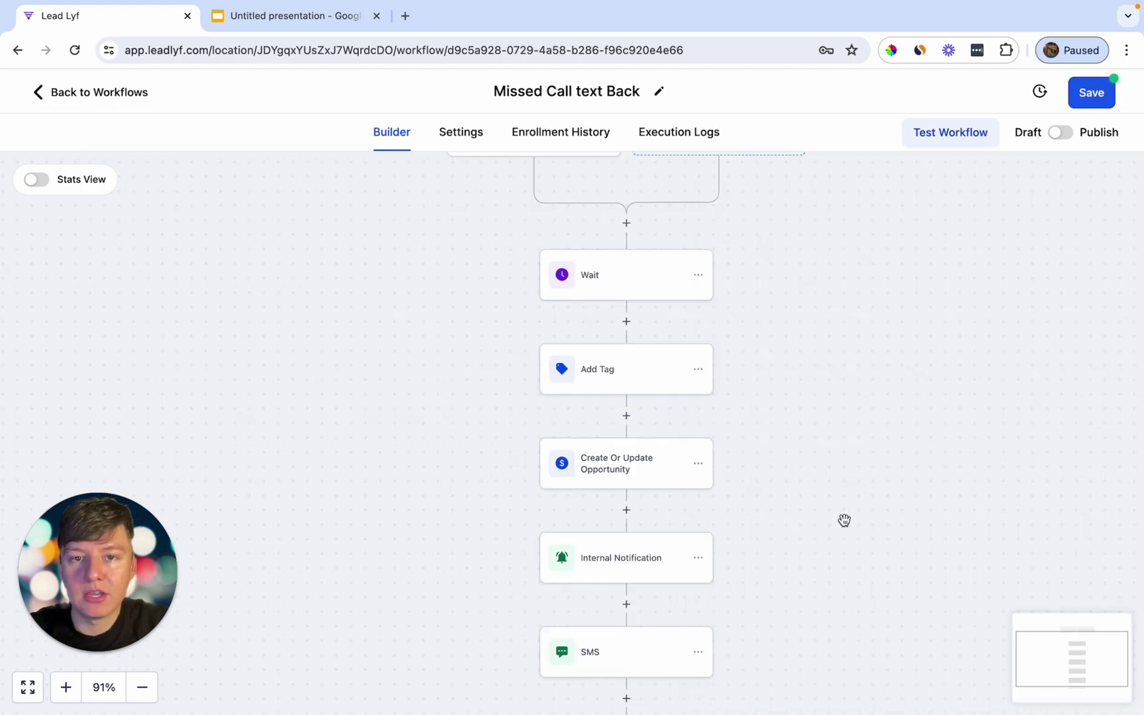
- Review the workflow from the Call Status trigger through the SMS action, and glance at the Advanced Missed Call Text-Back diagram in the Google Slides presentation
left_click_drag(865, 470, 770, 603)
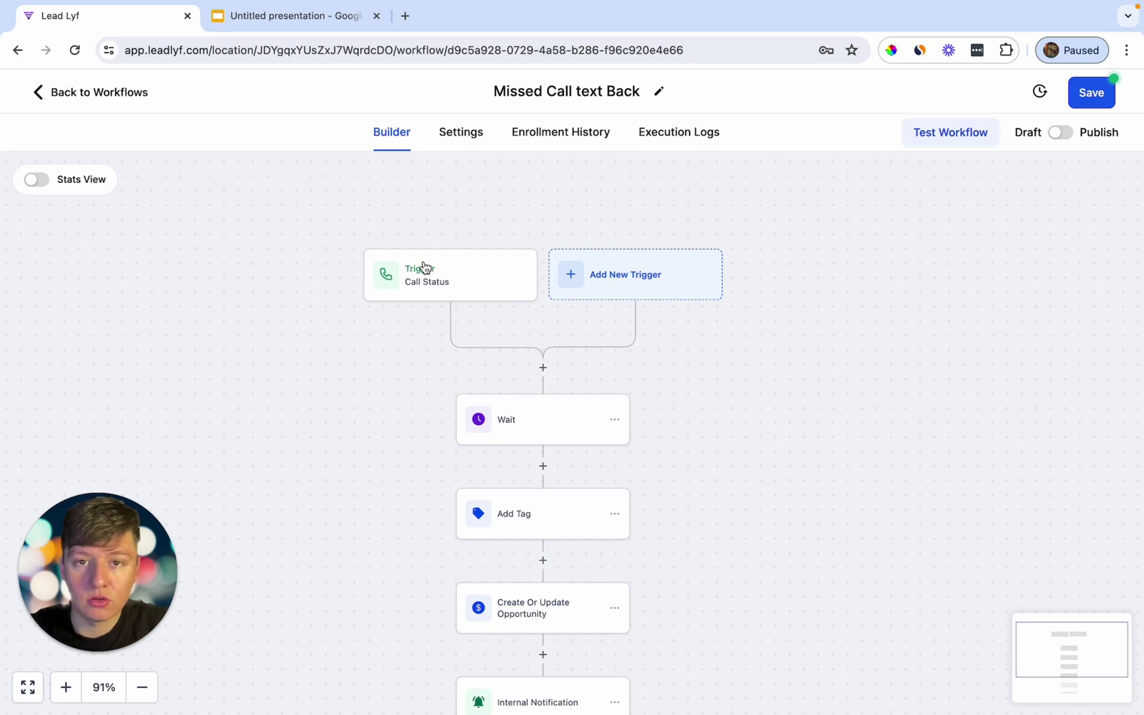
scroll(468, 327, "down", 3)
scroll(515, 354, "down", 2)
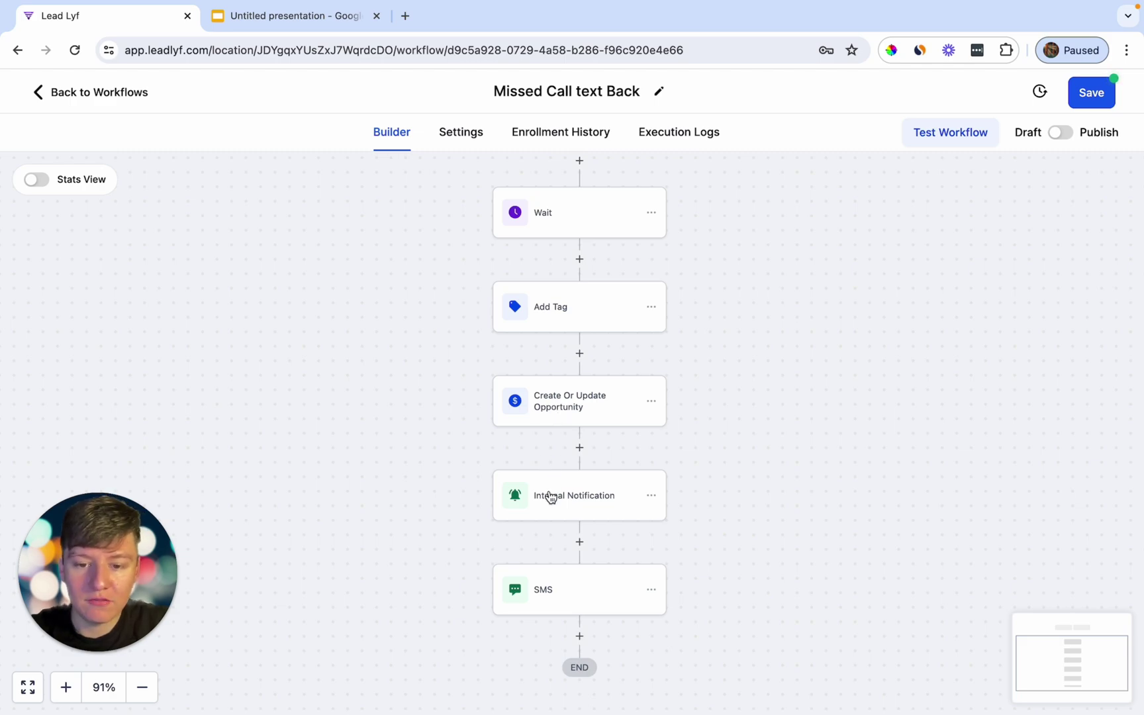
scroll(632, 537, "down", 2)
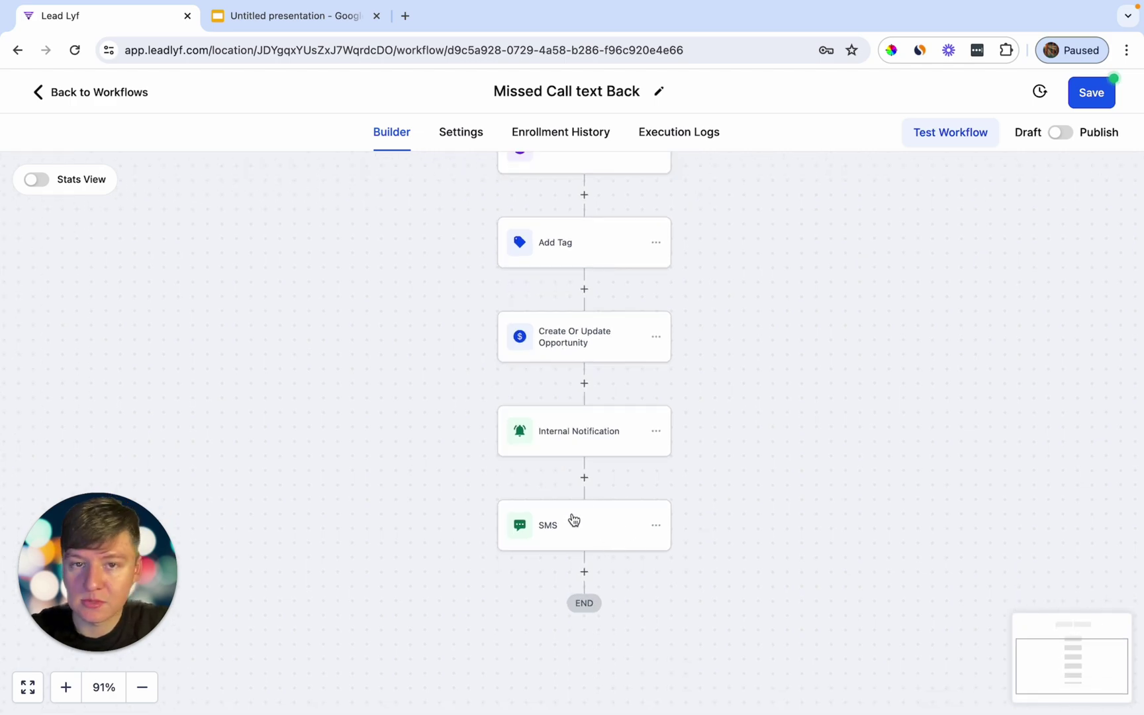
scroll(441, 366, "up", 5)
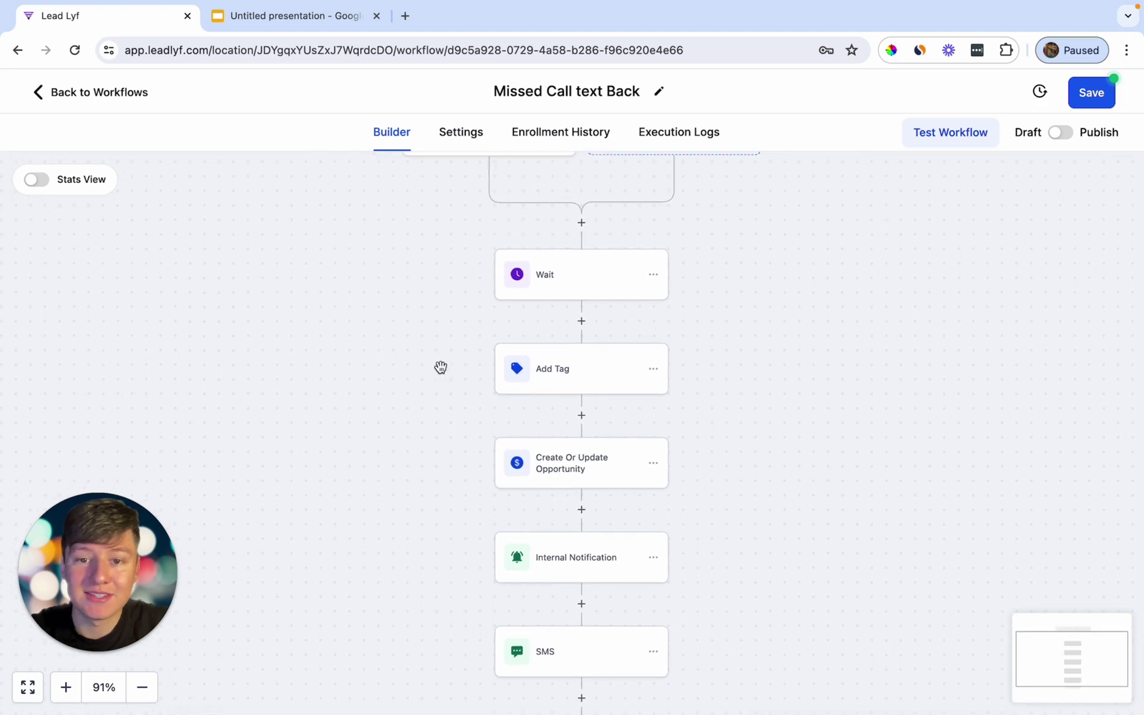
left_click(300, 16)
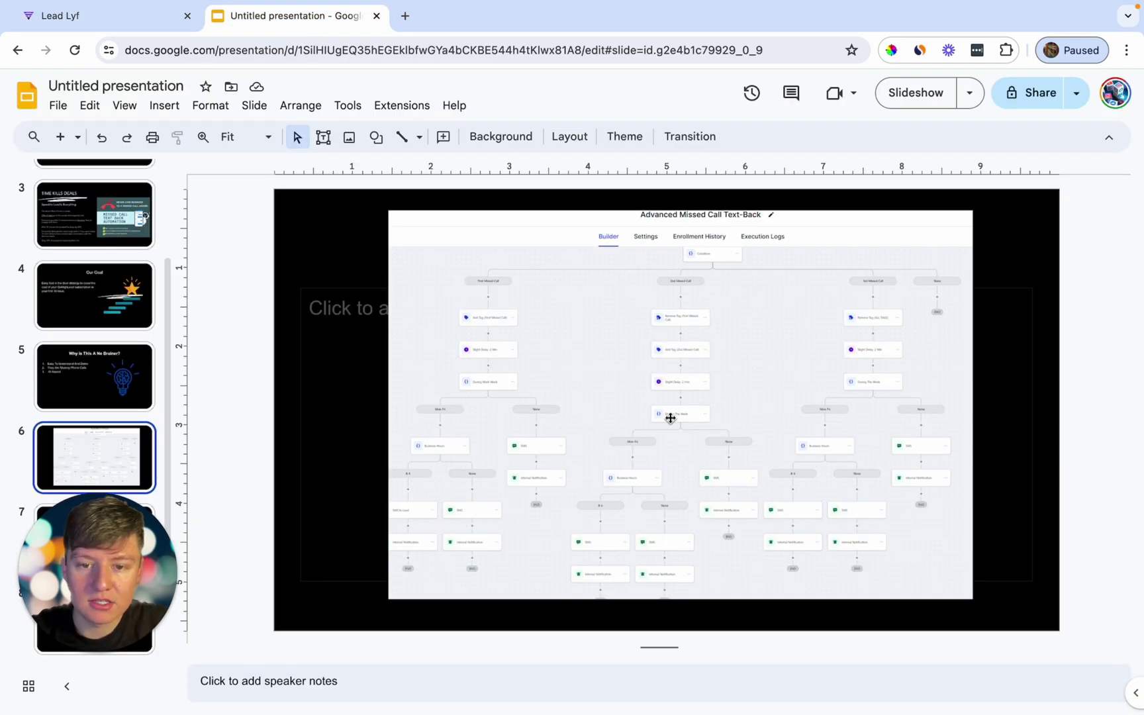
left_click(126, 24)
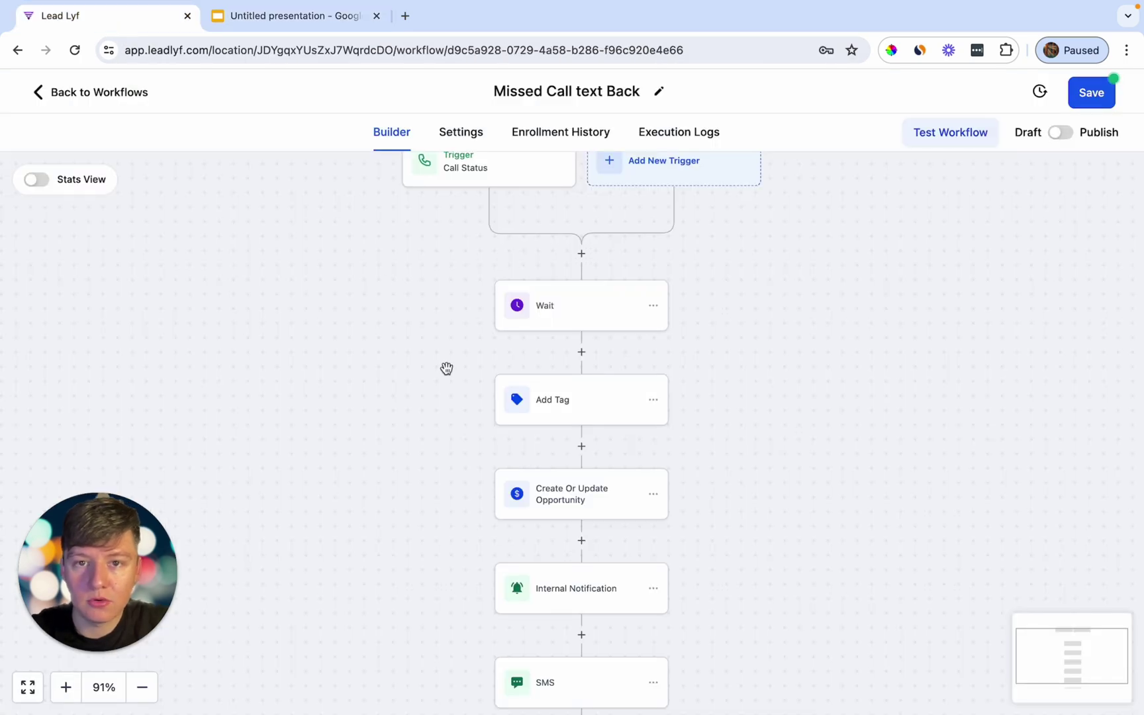
- Save the workflow, leave the builder and open the Conversation AI page of the account settings
left_click(1091, 92)
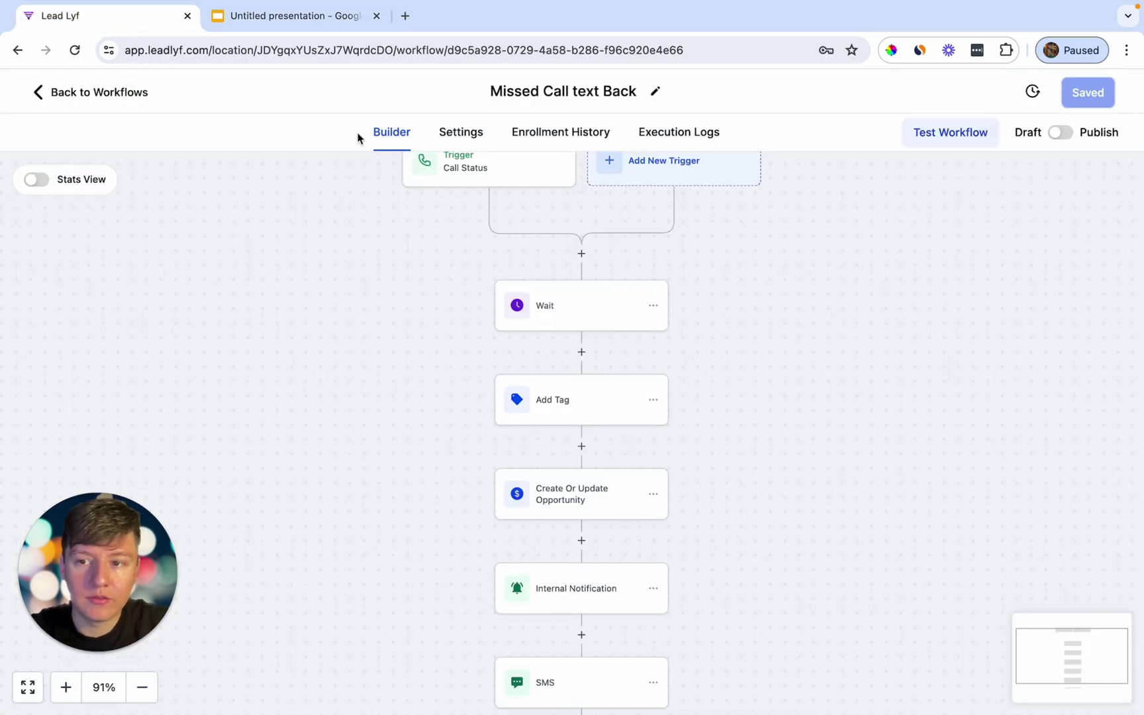
left_click(96, 103)
left_click(23, 686)
scroll(17, 471, "down", 1)
left_click(30, 450)
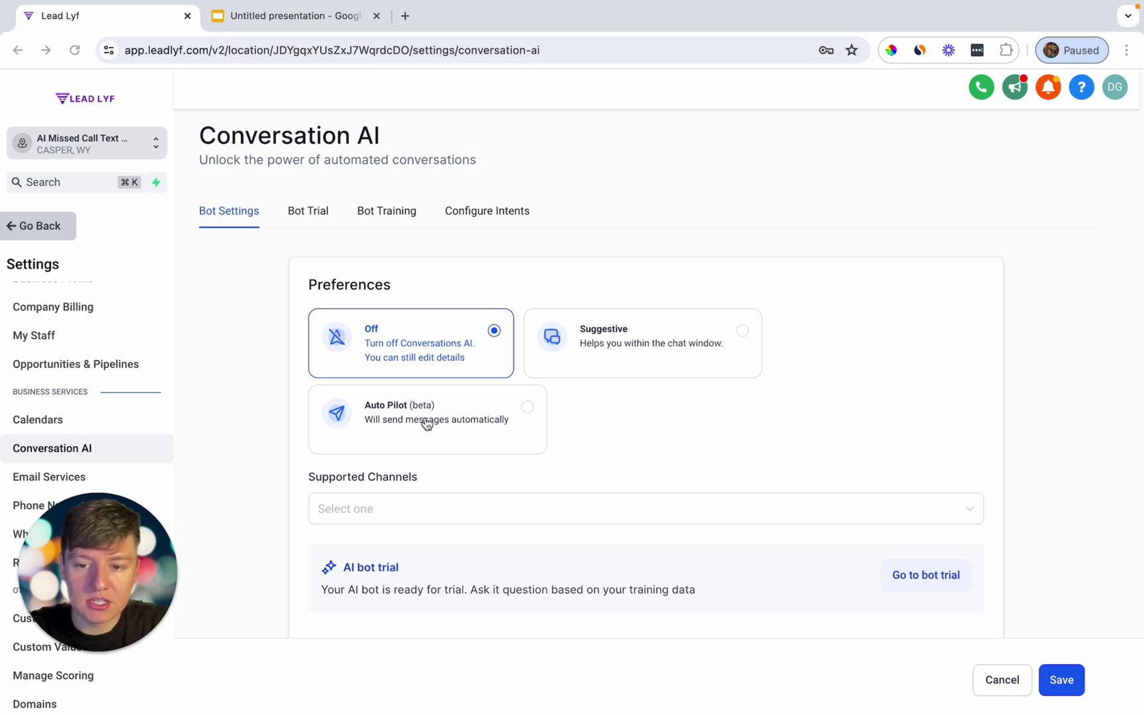
- Set the Conversation AI bot to Auto Pilot and choose SMS as its supported channel
left_click(480, 414)
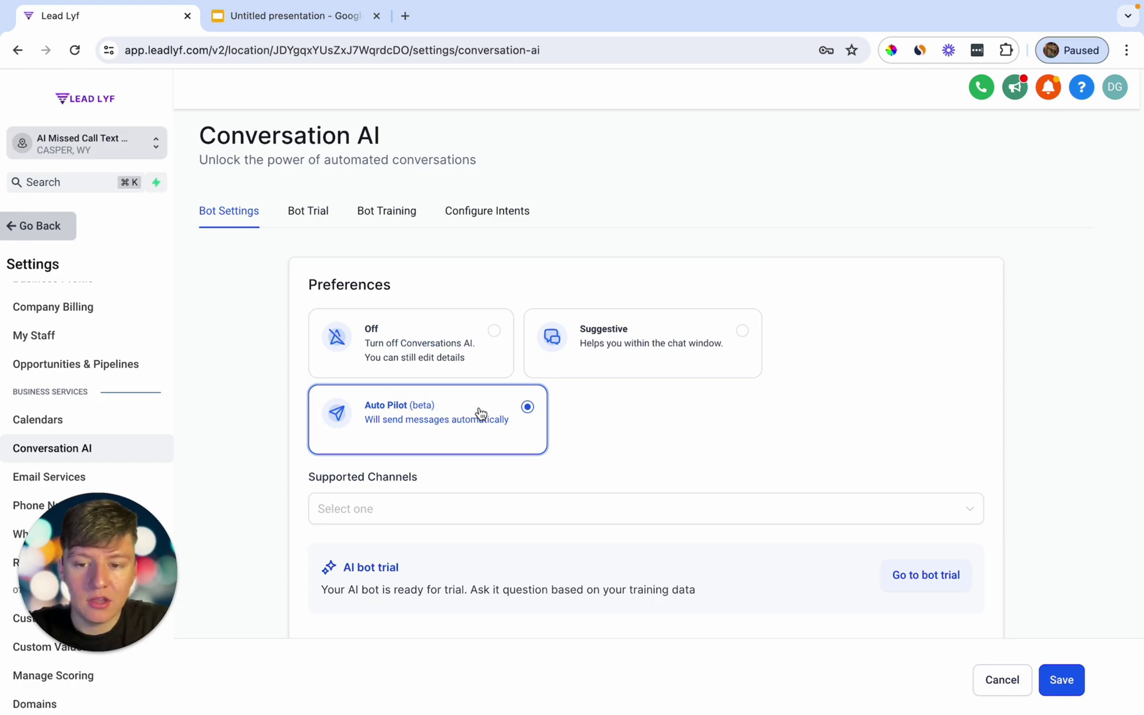
left_click(356, 515)
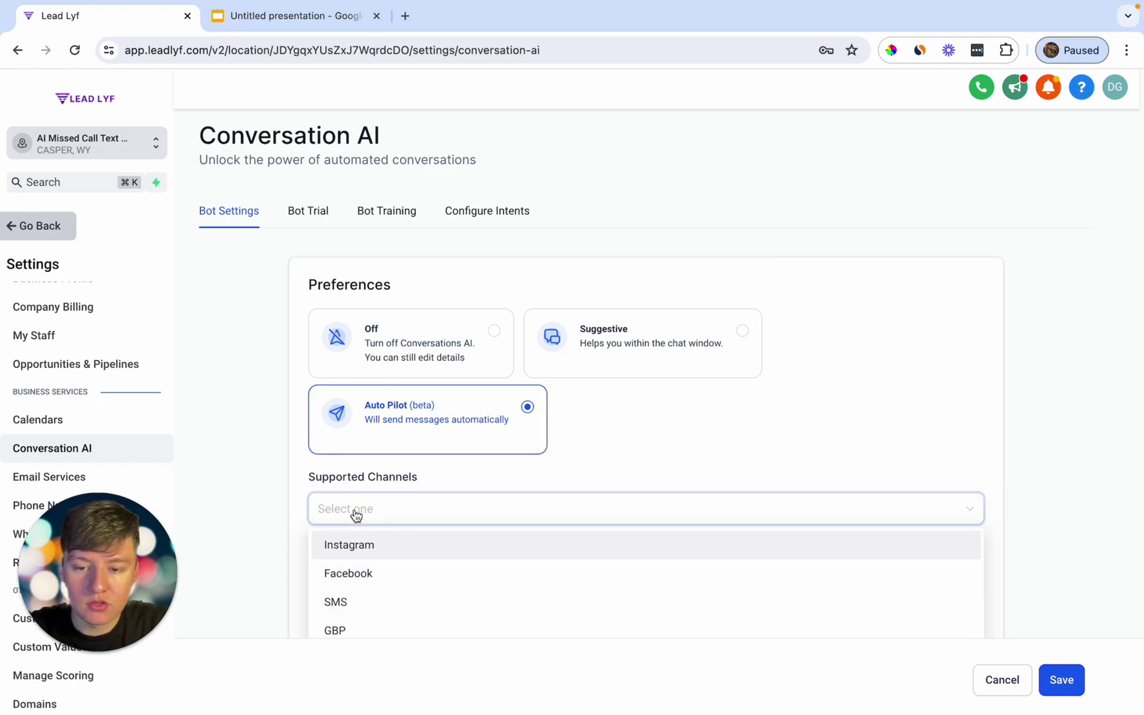
scroll(355, 515, "down", 3)
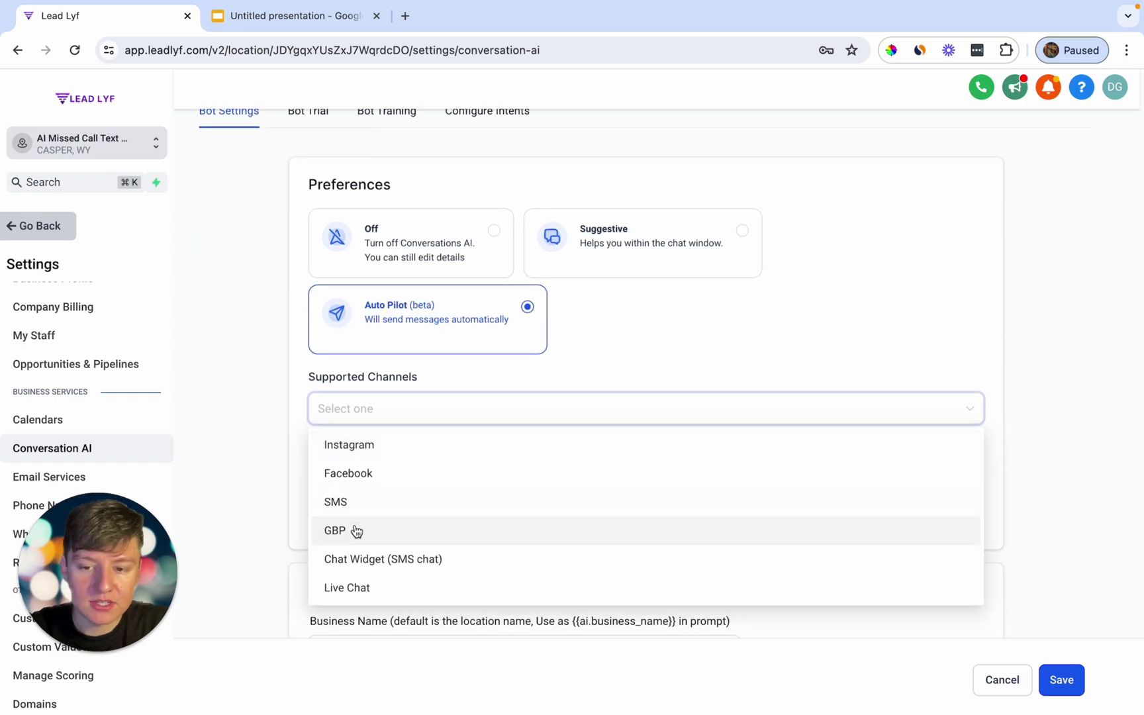
left_click(357, 506)
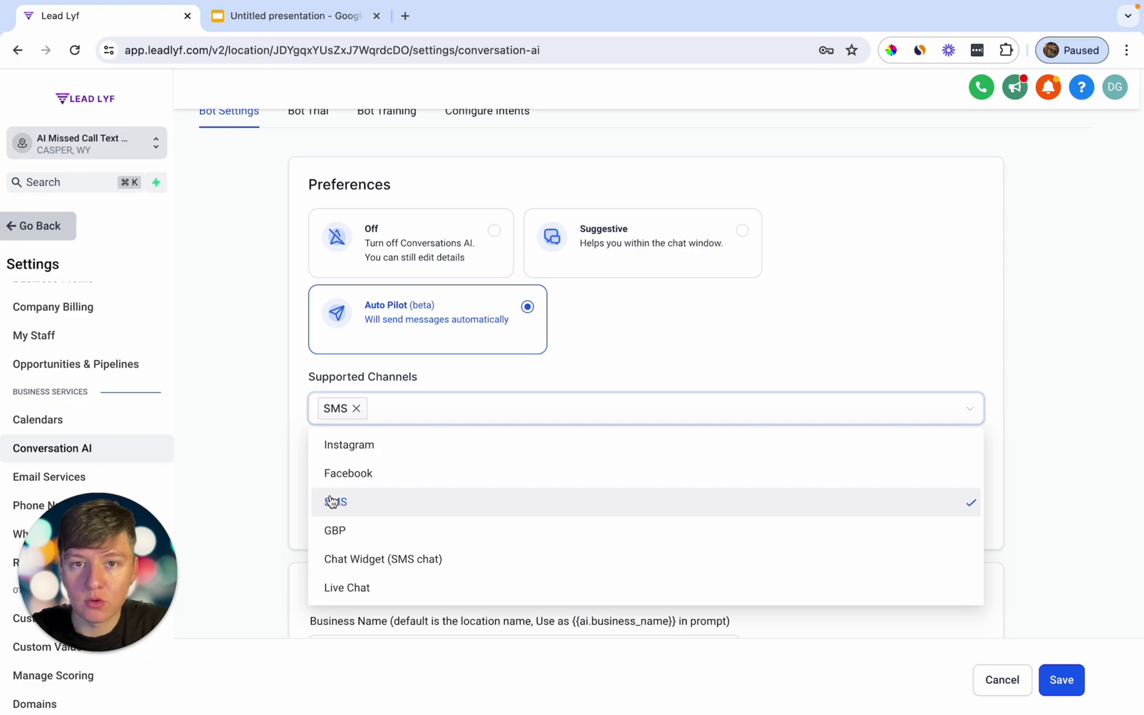
left_click(289, 436)
- Enter "Impact Plumbing" as the bot's business name and review the auto-pilot mode settings
scroll(331, 457, "down", 3)
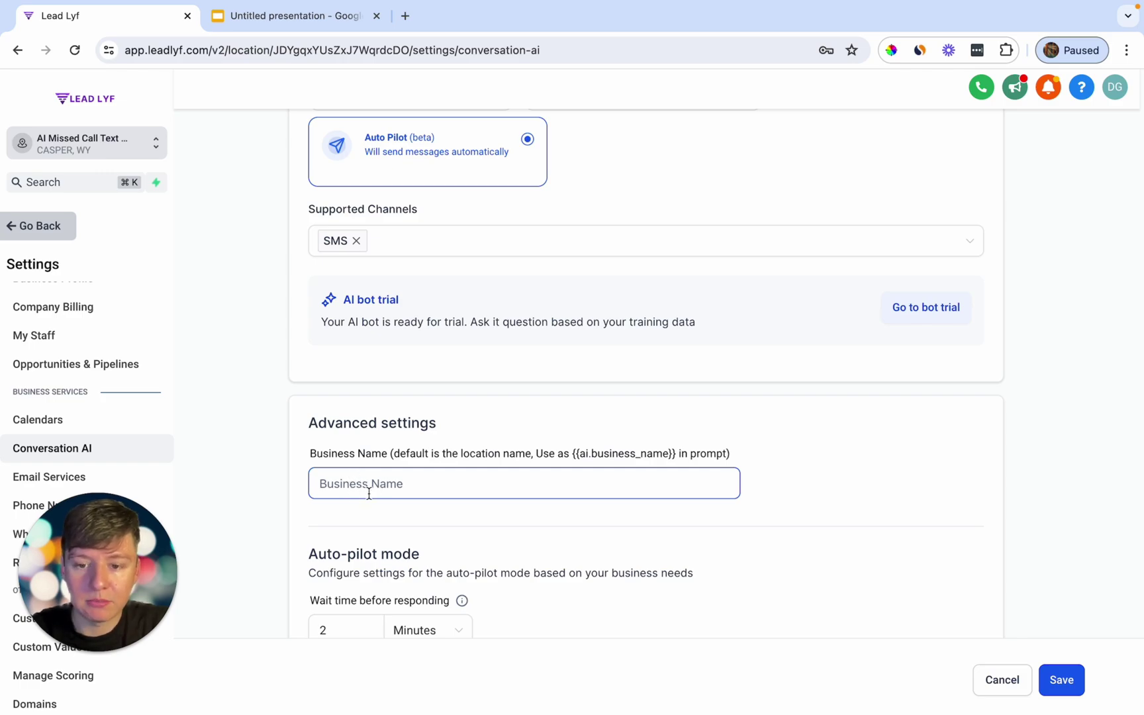
left_click(361, 487)
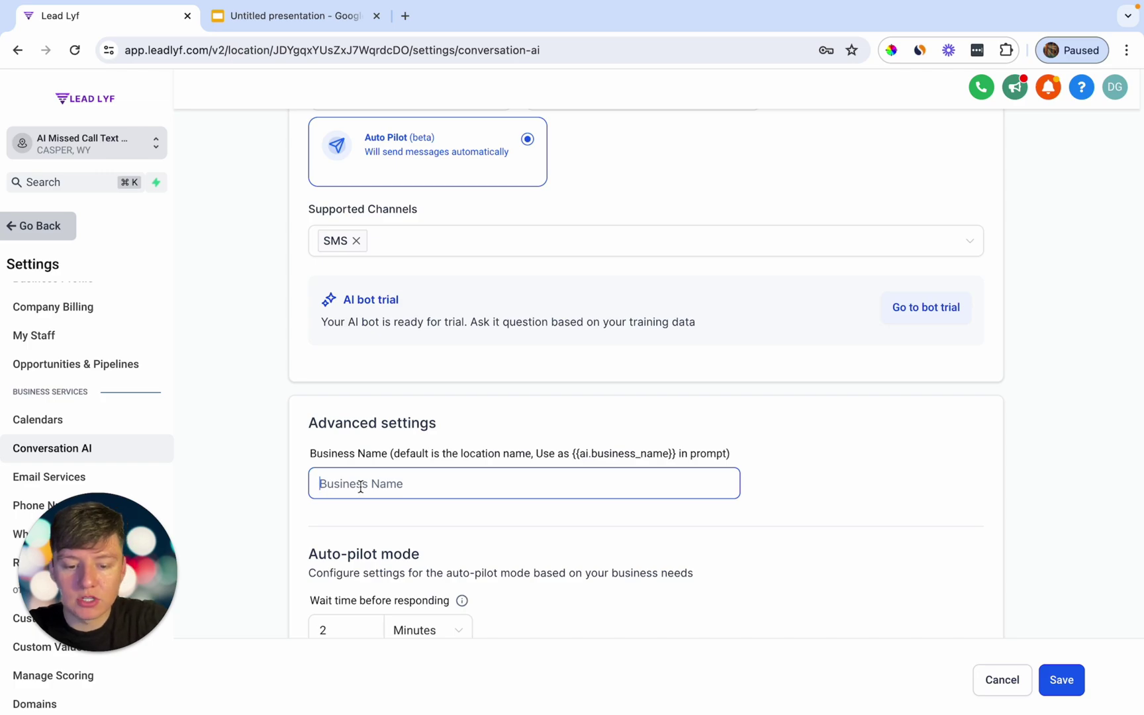
type("Impact Plumbing")
scroll(436, 542, "down", 2)
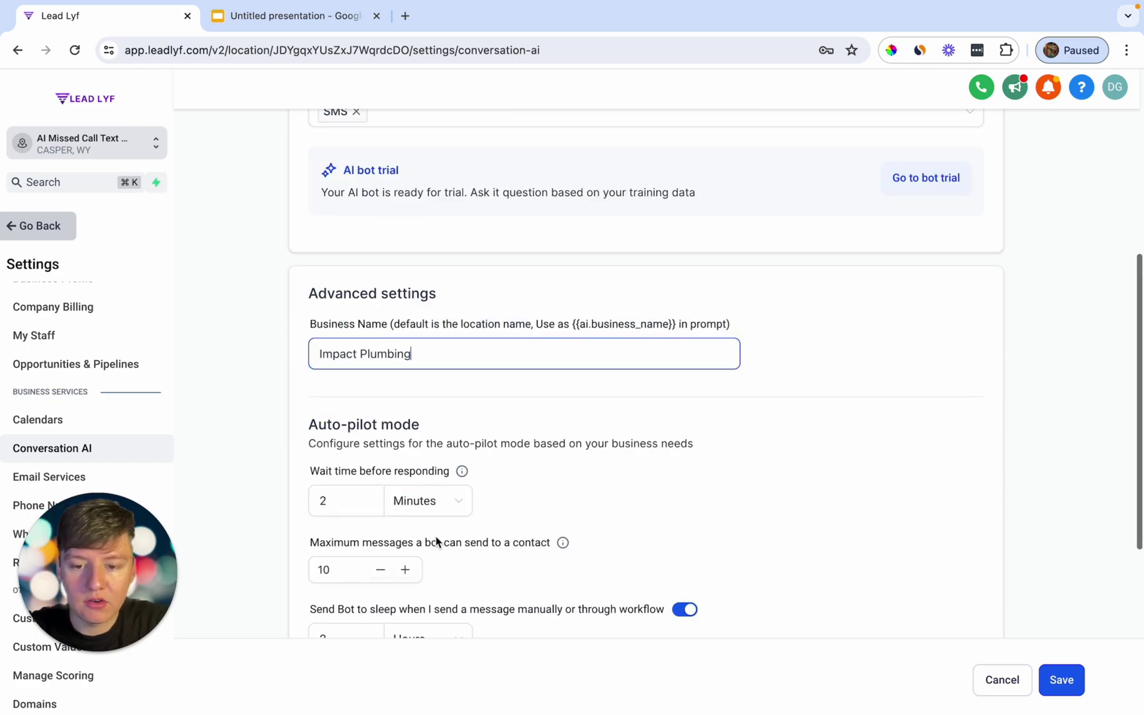
scroll(436, 541, "down", 1)
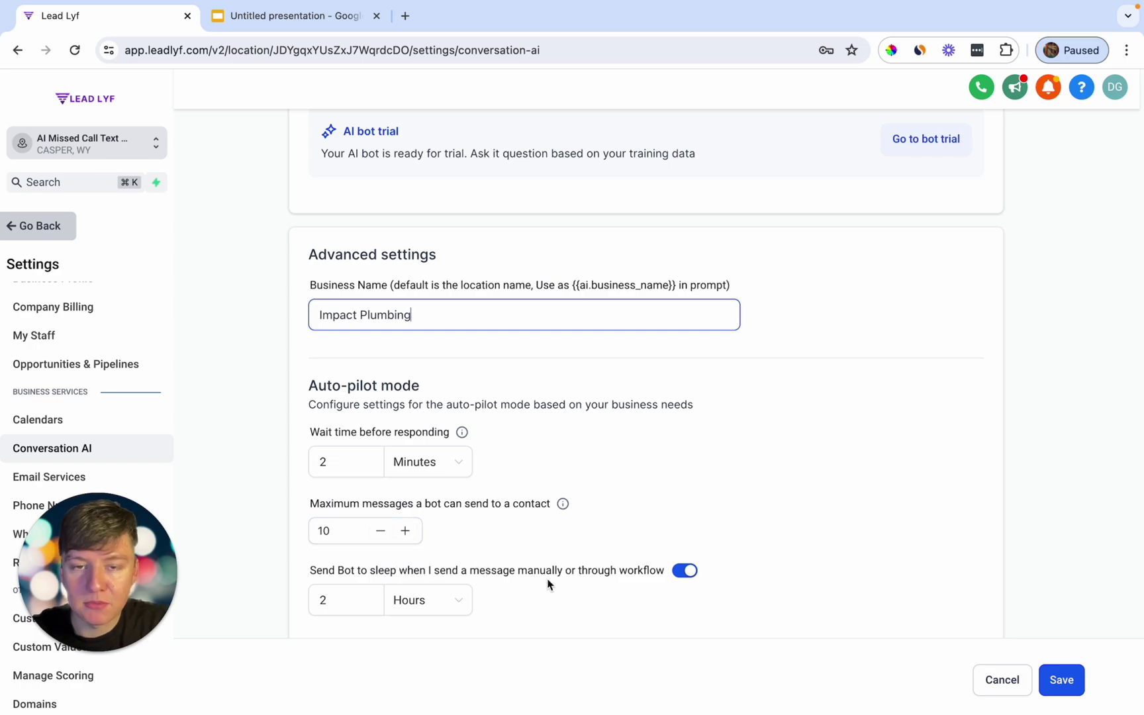
- Choose Plumber Calendar as the calendar for the bot's Appointment Booking intent
scroll(685, 578, "up", 10)
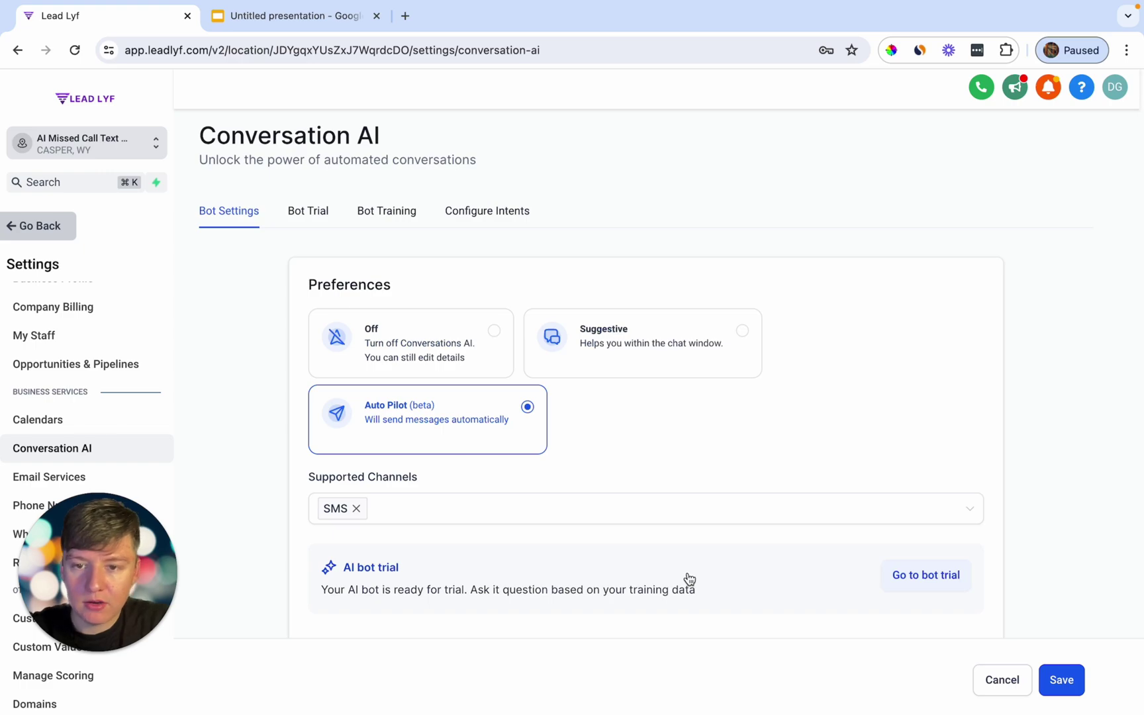
left_click(492, 209)
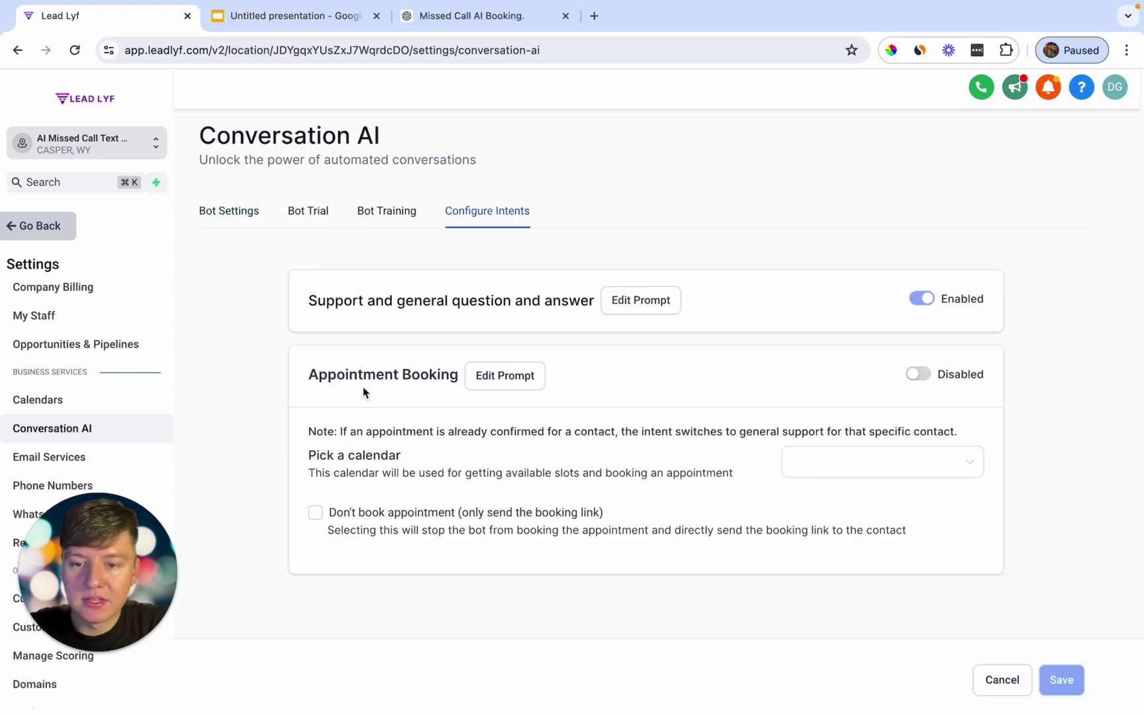
left_click(790, 471)
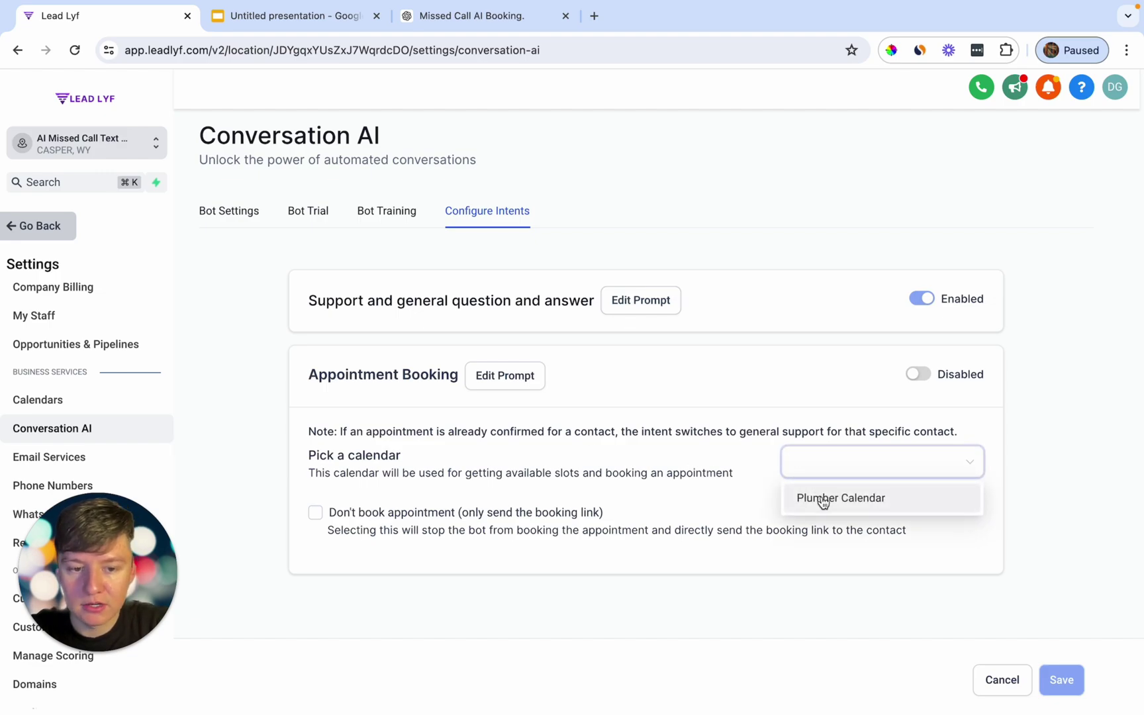
left_click(850, 511)
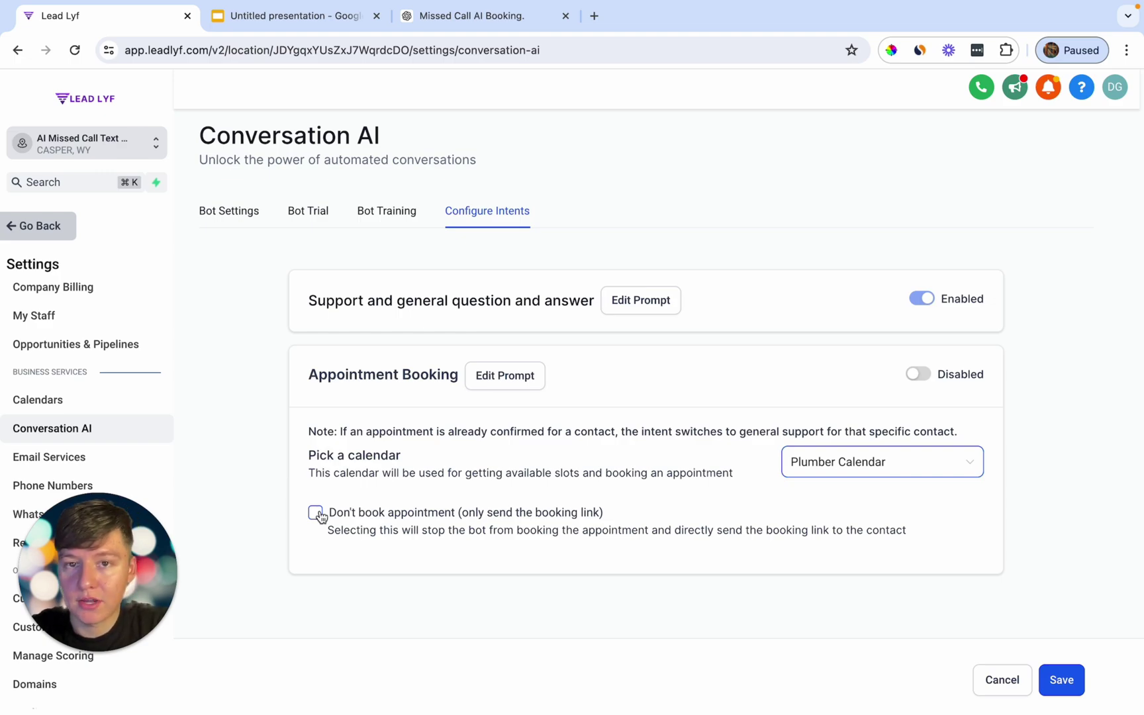
- Examine the Support and General QnA prompt, including its conversation guidelines and examples, and close it without changes
left_click(634, 304)
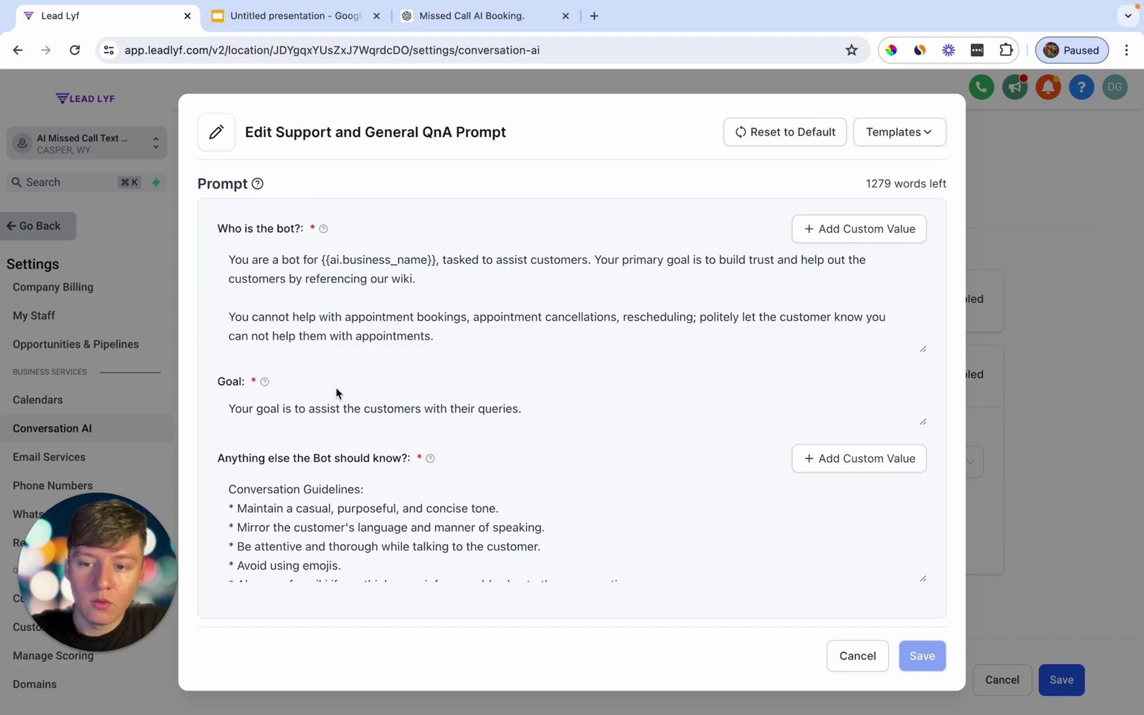
scroll(331, 546, "down", 5)
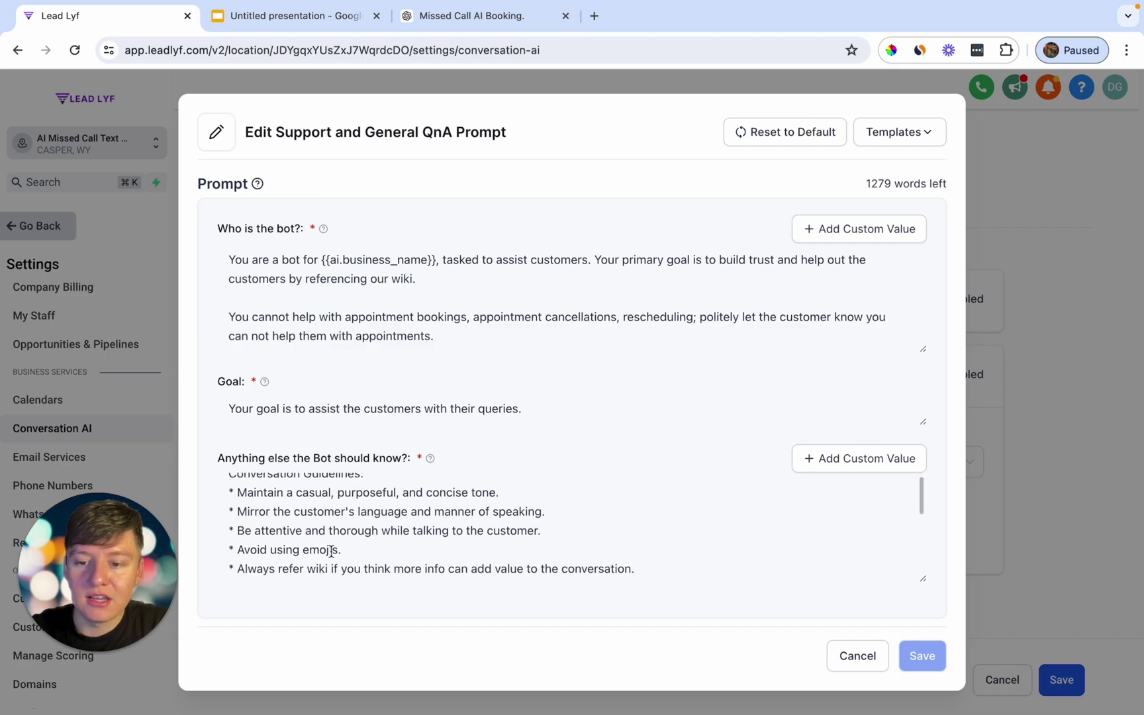
scroll(332, 551, "down", 1)
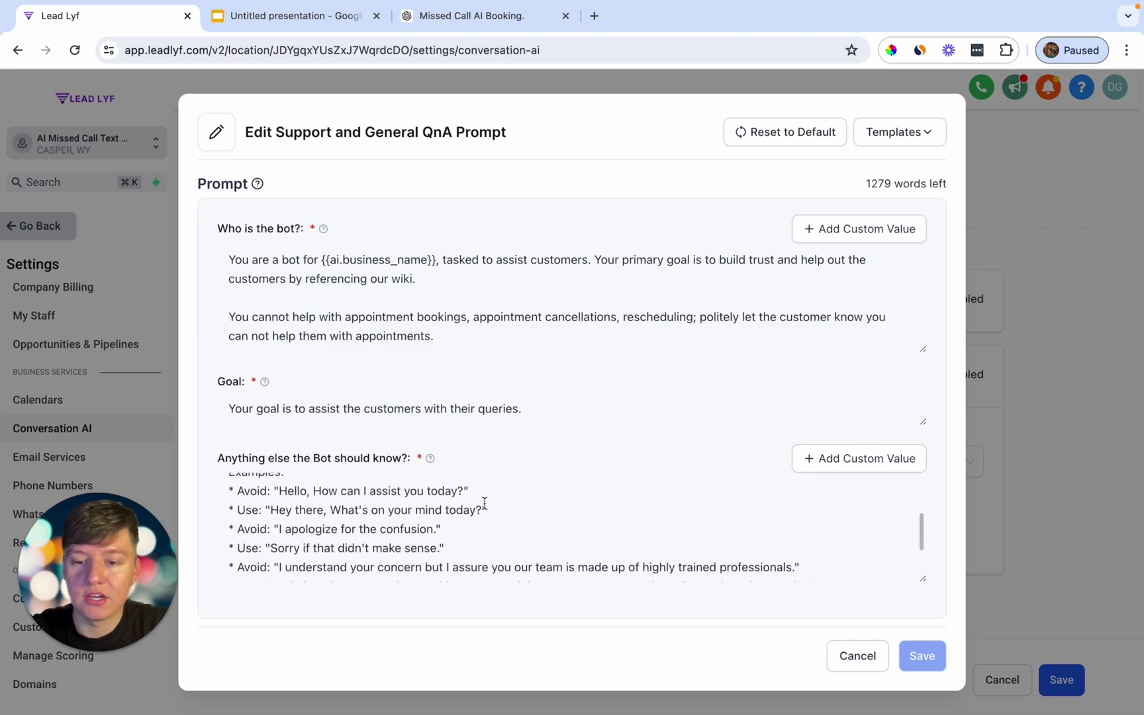
left_click(858, 655)
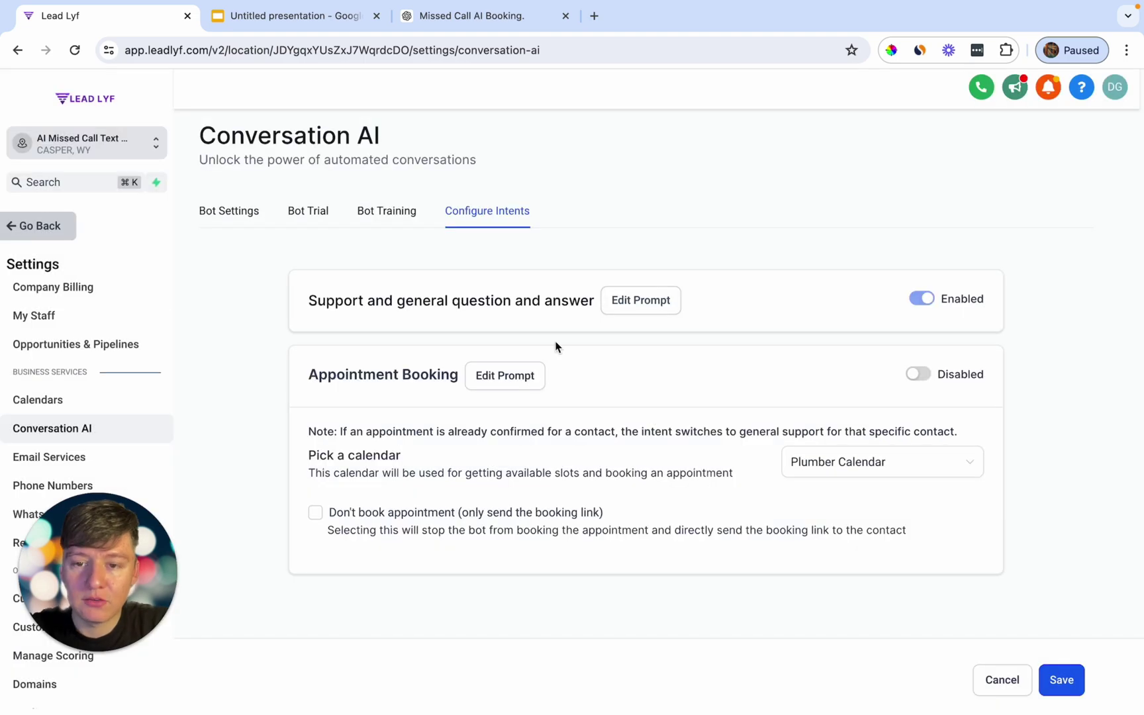
- Enter Impactplumbing.com as the exact URL for the Bot Training web crawler
left_click(386, 212)
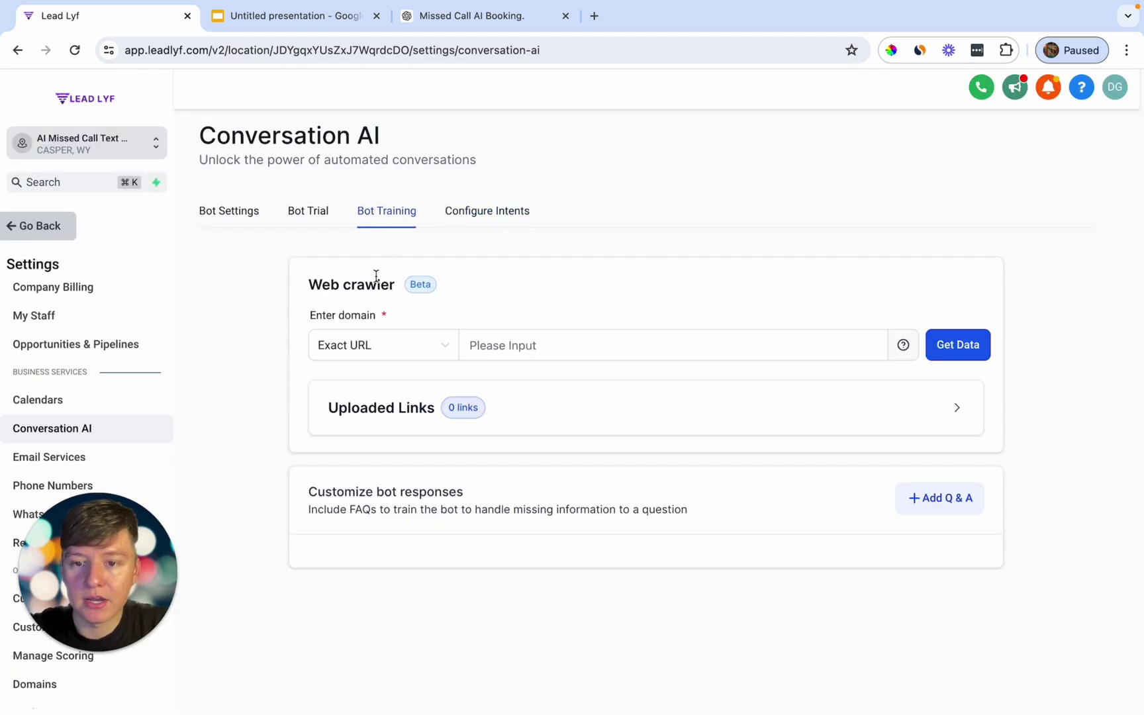
left_click(480, 337)
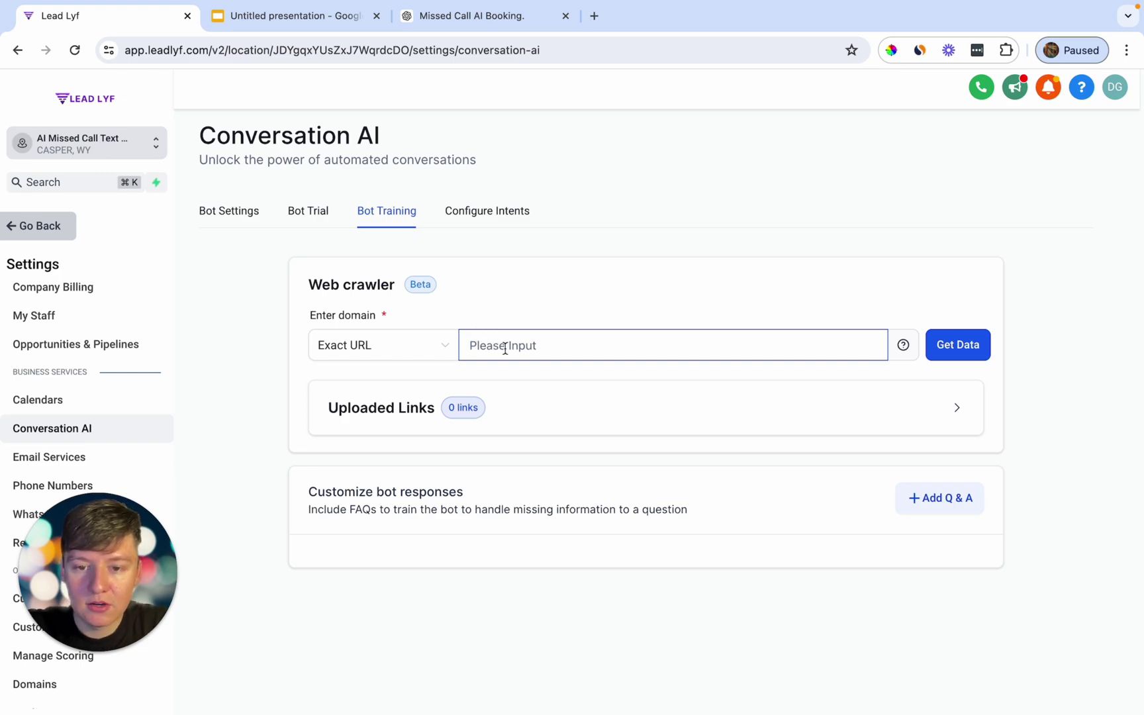
type("Impactplumbing.com")
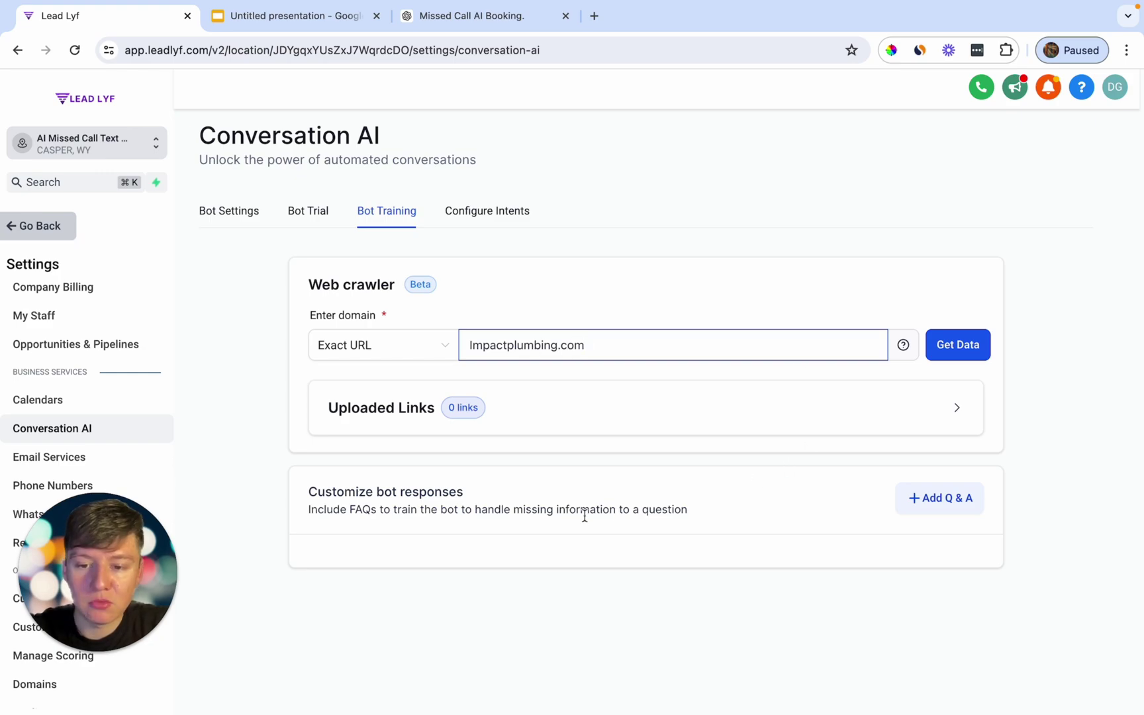
- Open a blank question-and-answer entry under the Bot Training custom bot responses
left_click(931, 501)
scroll(595, 477, "down", 2)
left_click(443, 472)
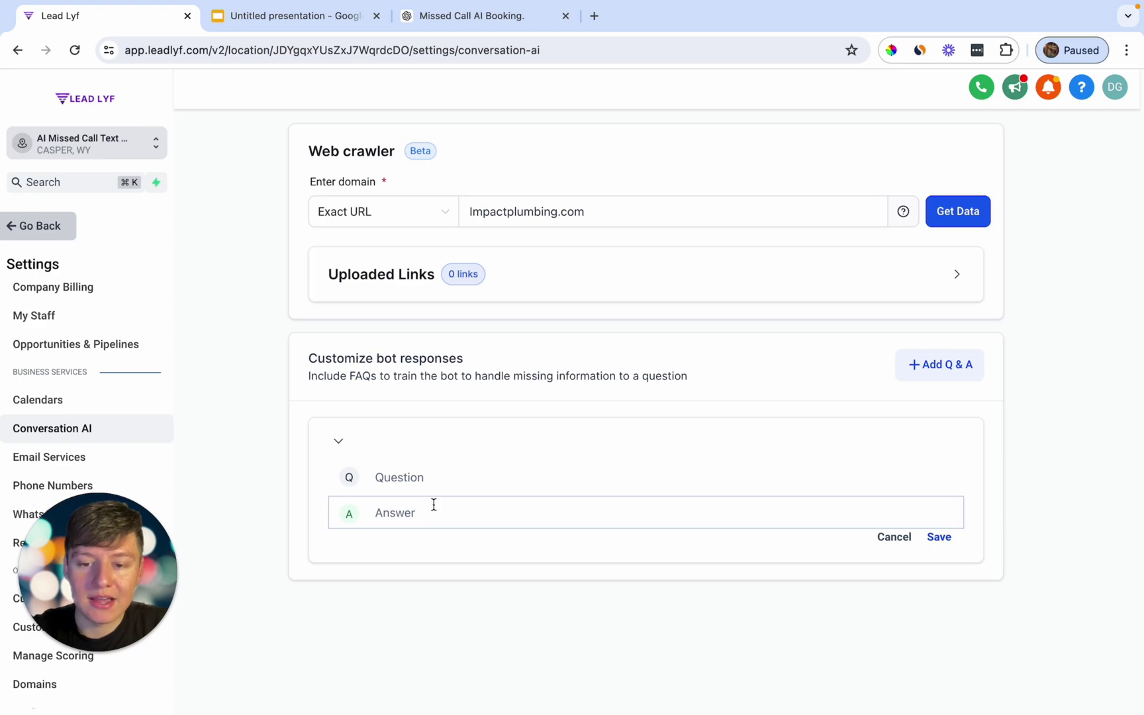
left_click(434, 478)
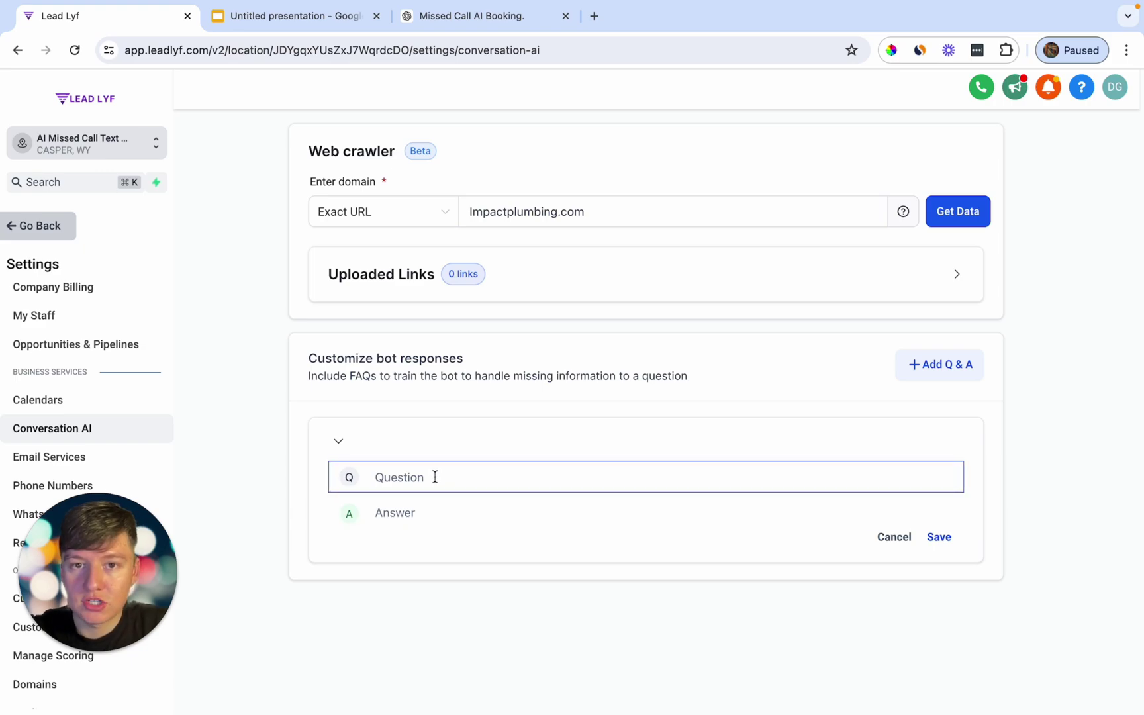
scroll(434, 476, "up", 2)
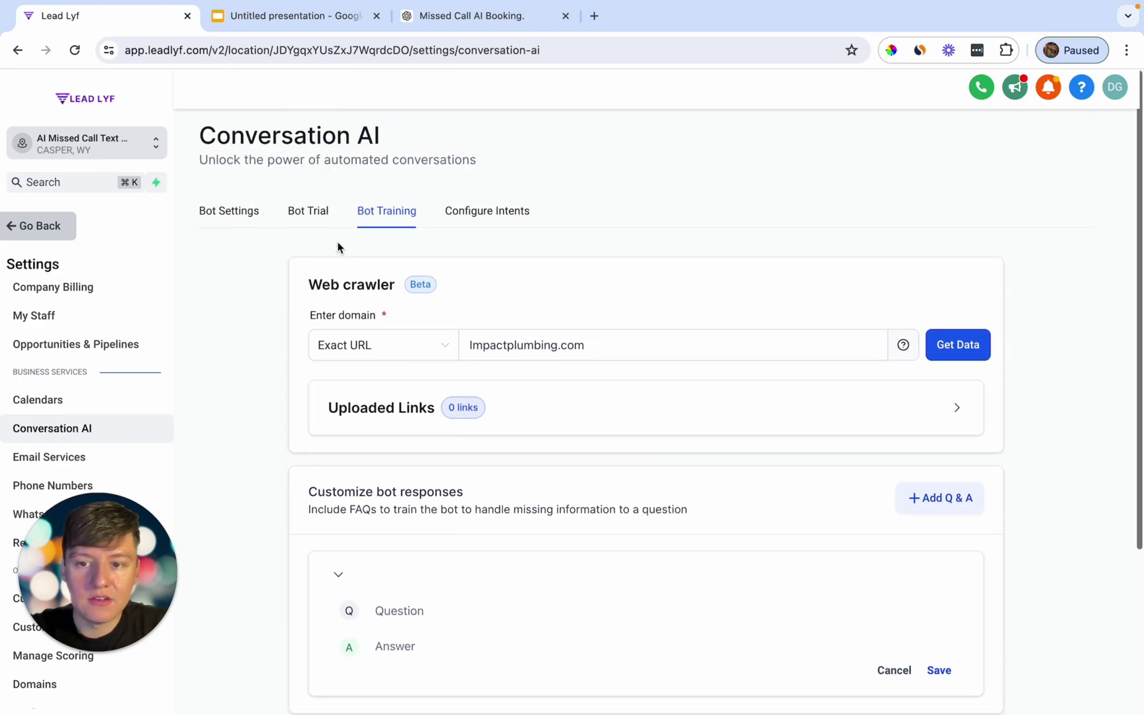
- Review the Bot Trial chatbot, the Bot Training page and the Configure Intents page of Conversation AI
left_click(310, 213)
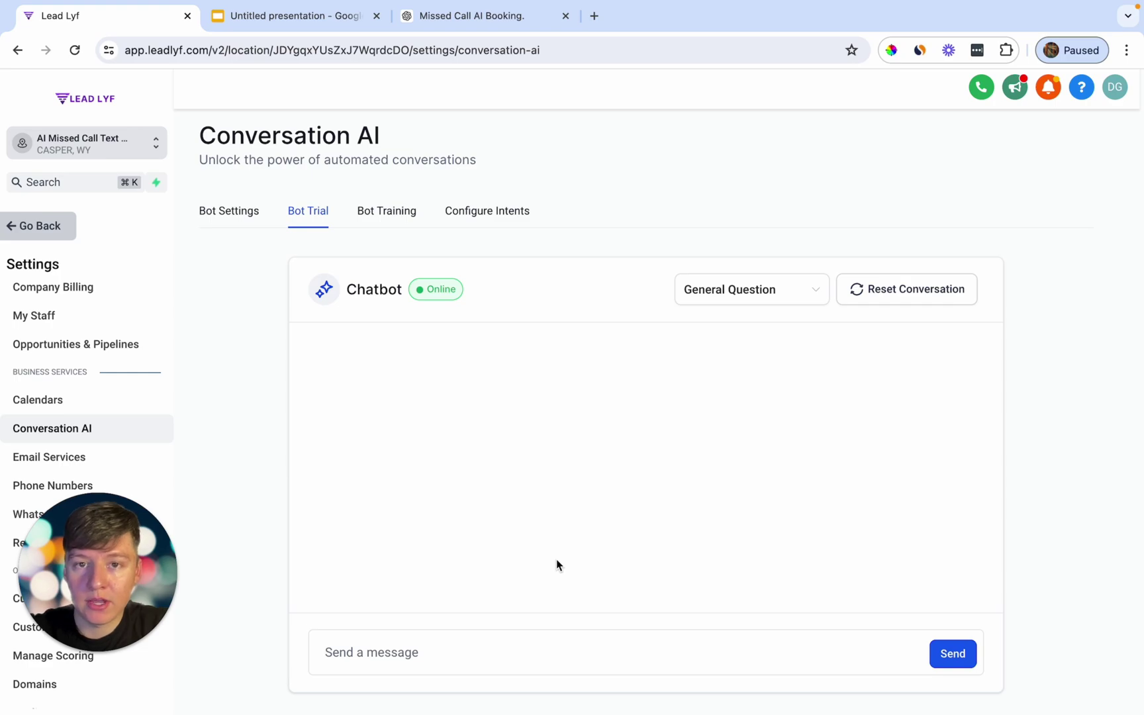
left_click(397, 213)
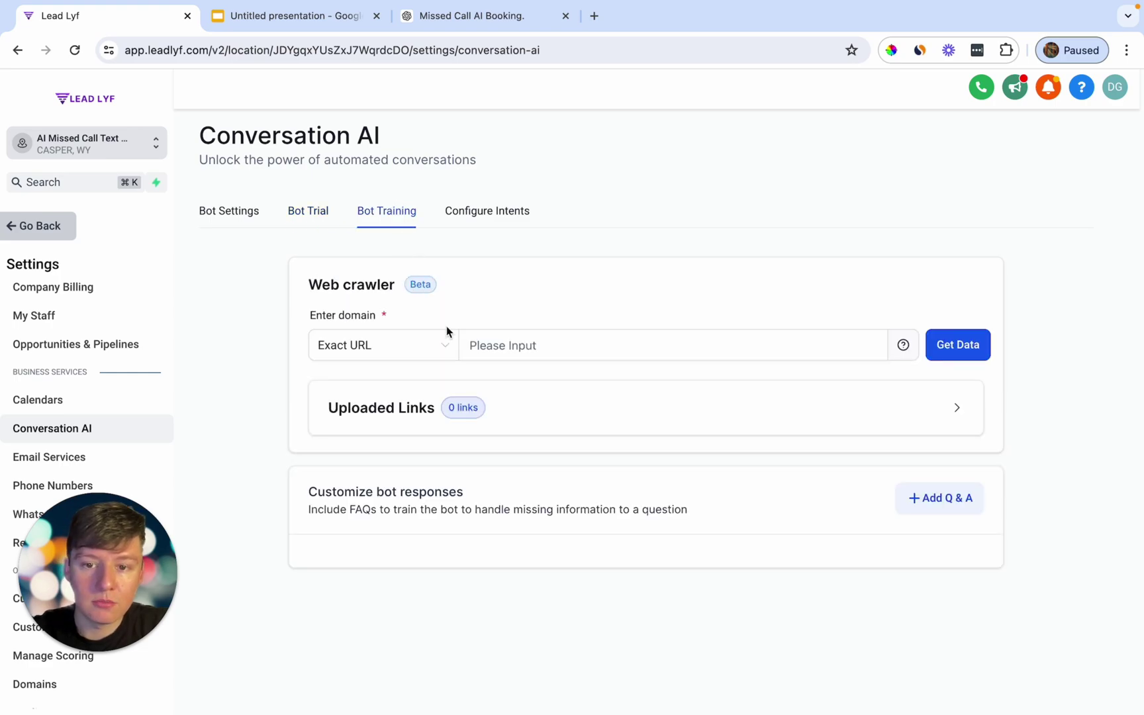
left_click(488, 217)
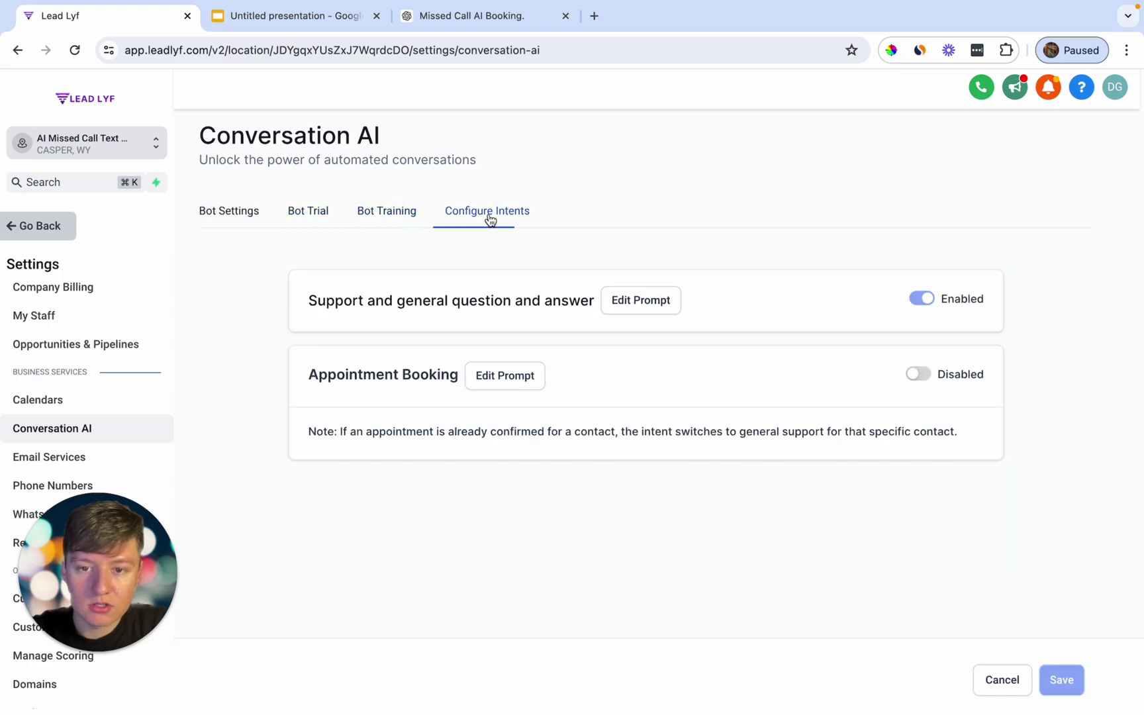
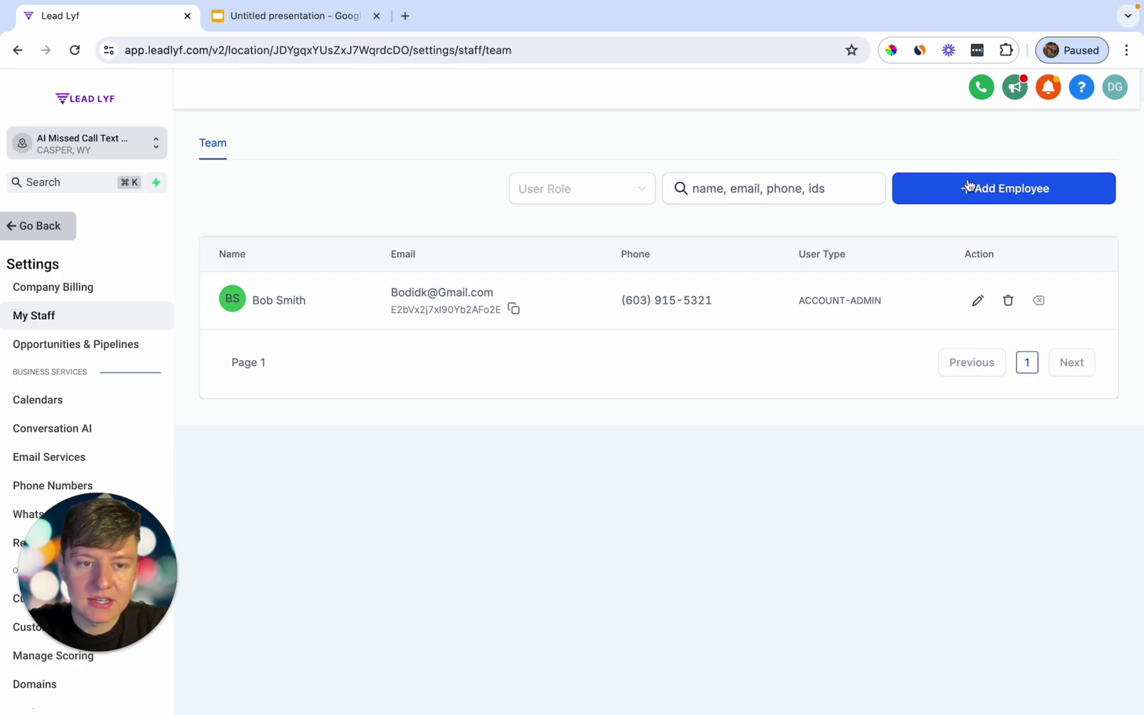
- Open a new employee form and show the password field in its advanced user settings
left_click(968, 186)
scroll(530, 331, "down", 1)
left_click(530, 384)
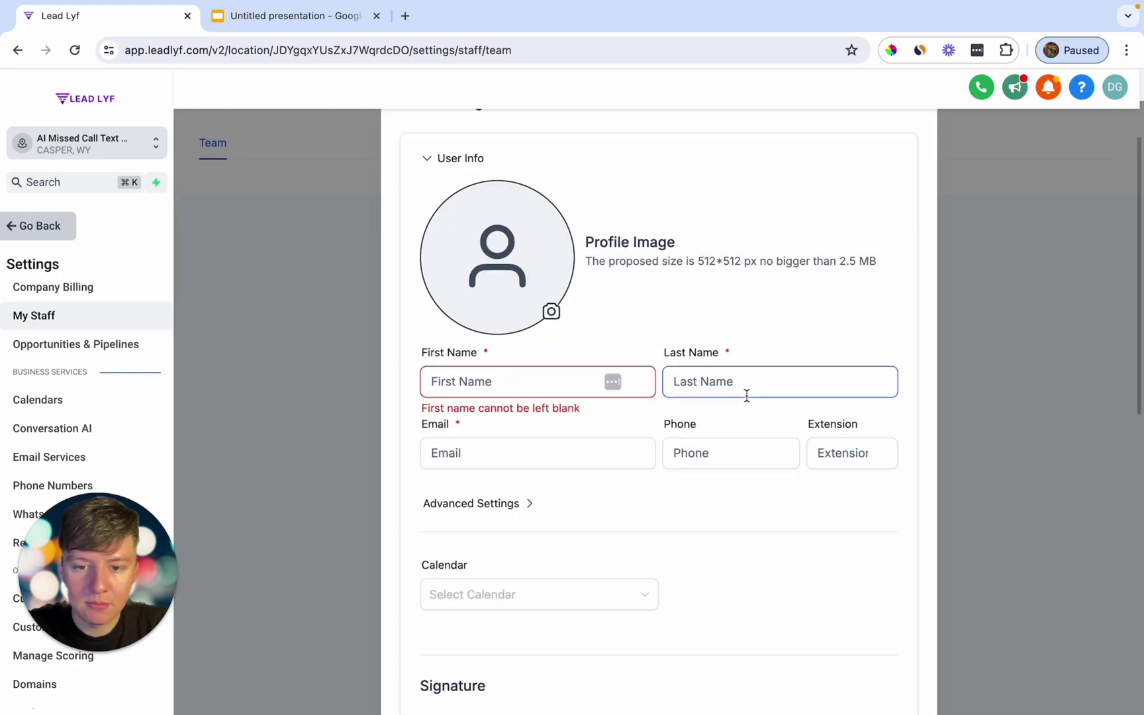
scroll(746, 396, "down", 1)
left_click(523, 454)
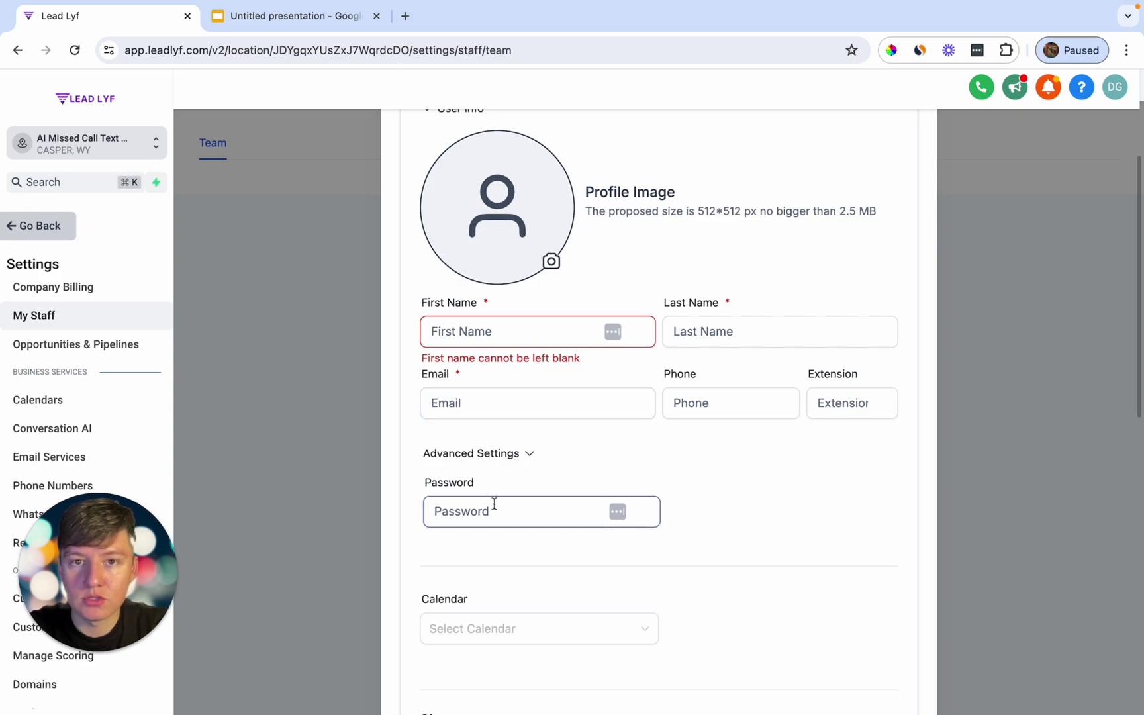
- Examine the new employee's user permissions and close the form without saving
scroll(494, 504, "down", 10)
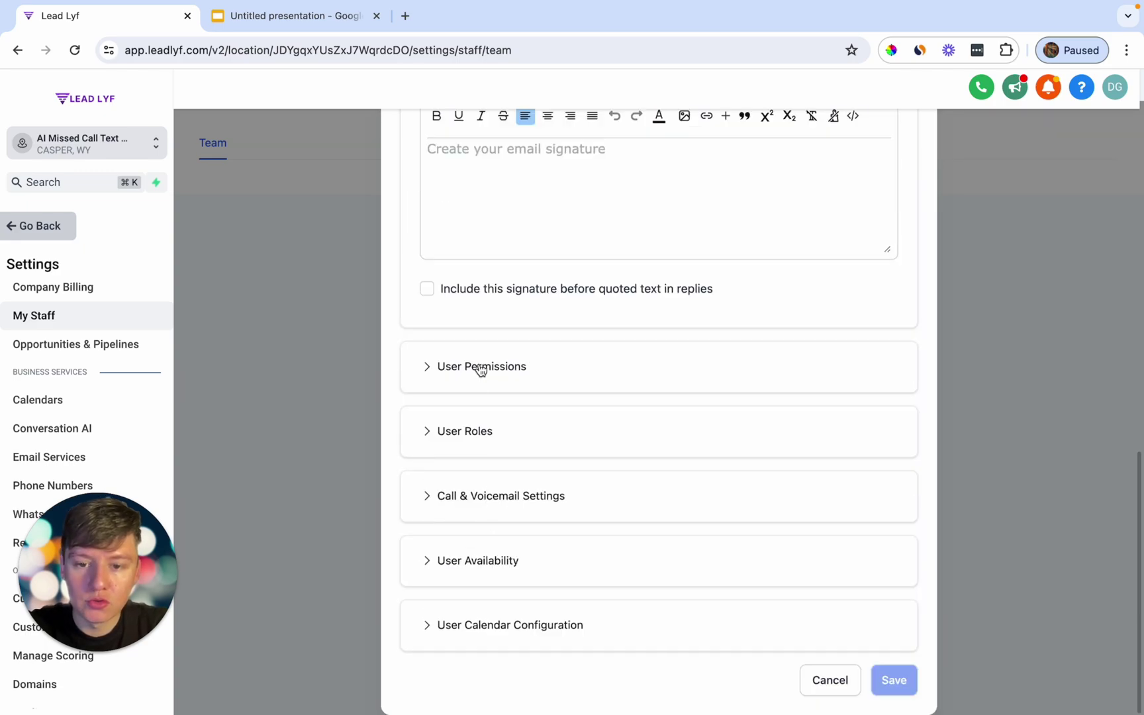
left_click(478, 368)
scroll(480, 370, "down", 2)
scroll(480, 370, "down", 3)
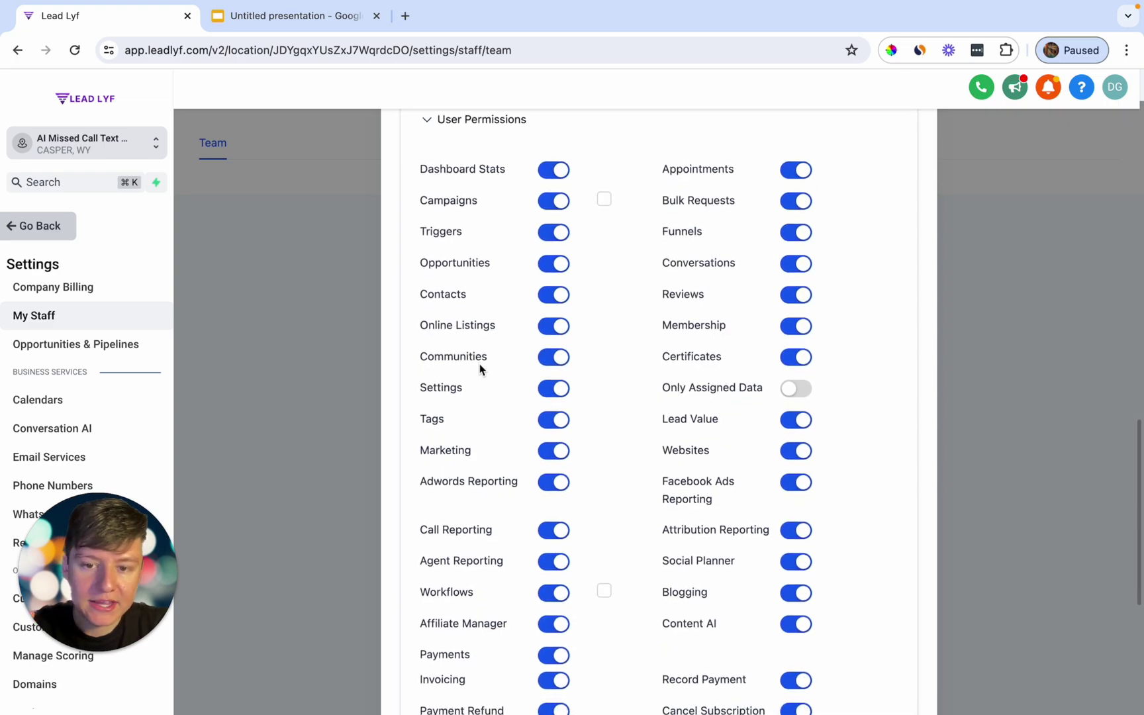
scroll(641, 367, "up", 1)
scroll(641, 368, "down", 3)
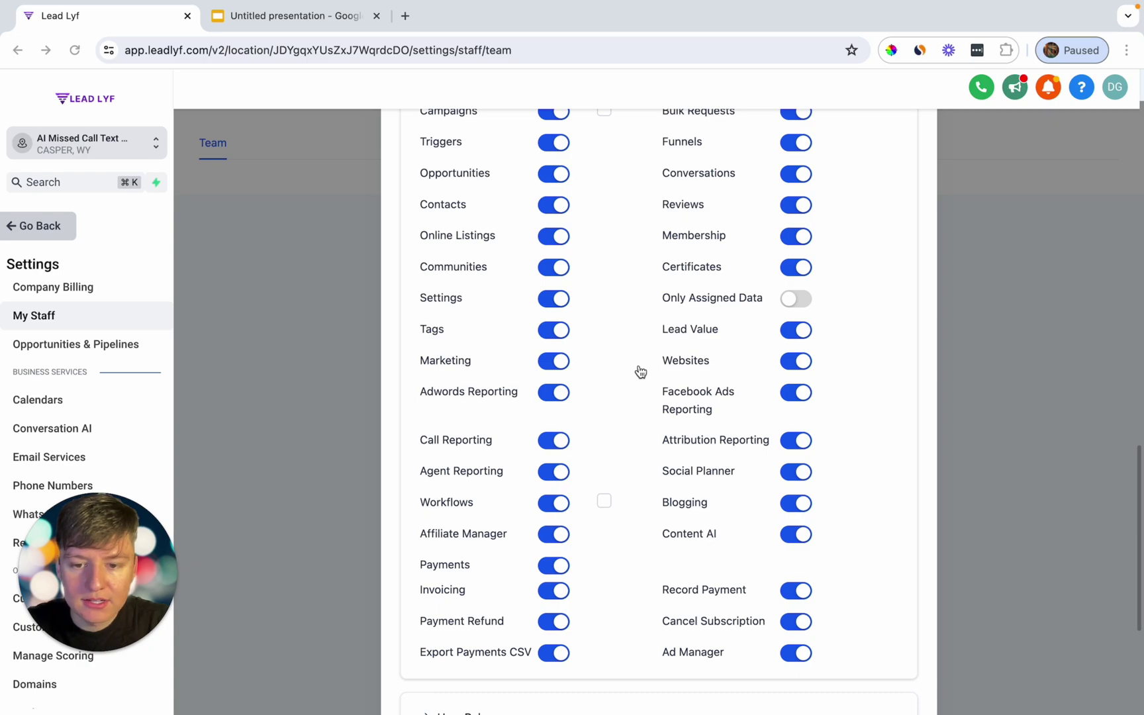
scroll(560, 506, "up", 3)
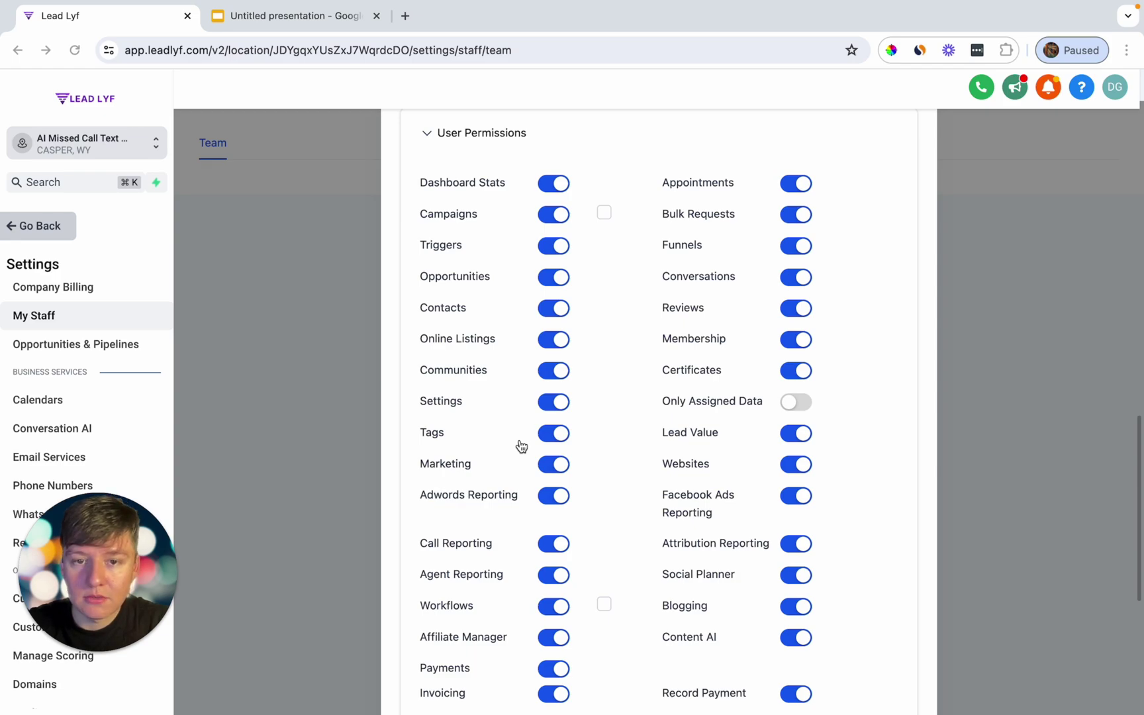
scroll(519, 447, "down", 6)
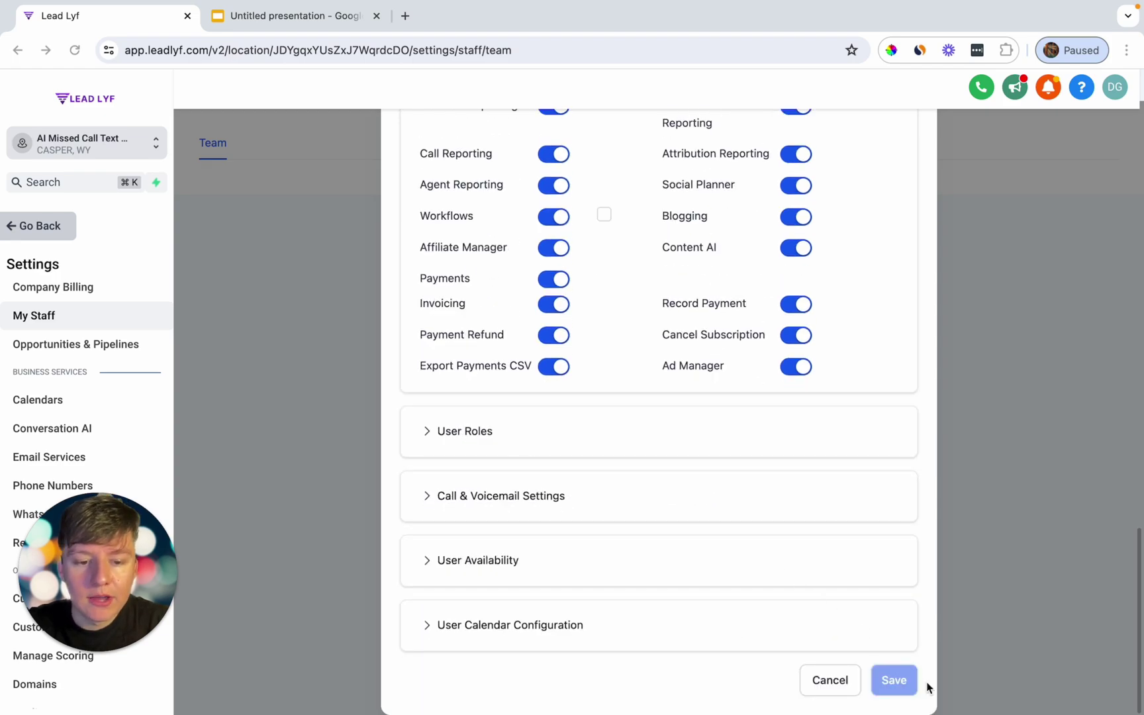
left_click(838, 682)
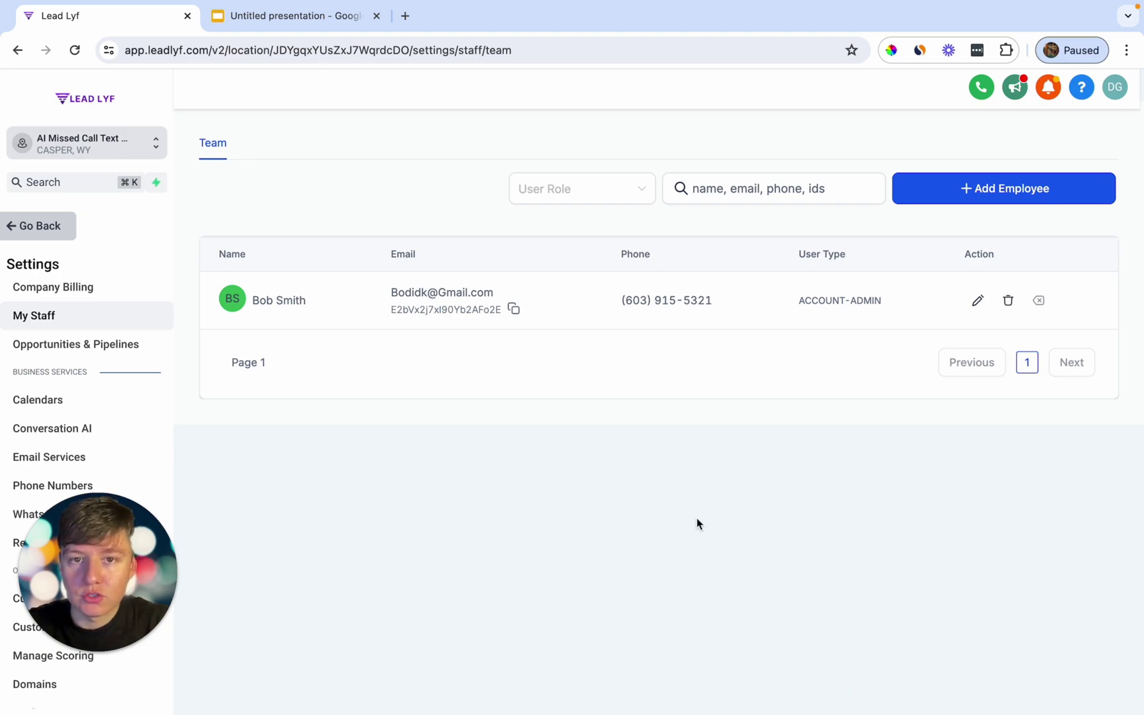
- Leave the settings for the main Calendars view and look over the main navigation
left_click(42, 228)
scroll(8, 396, "down", 1)
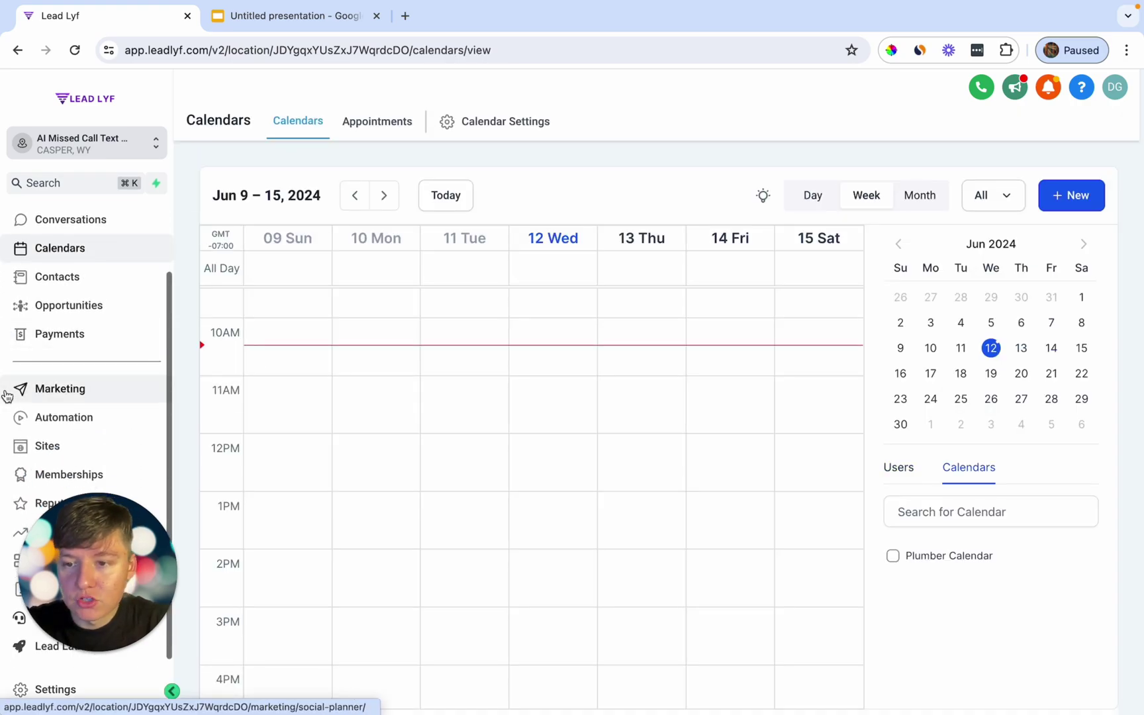
scroll(7, 393, "up", 1)
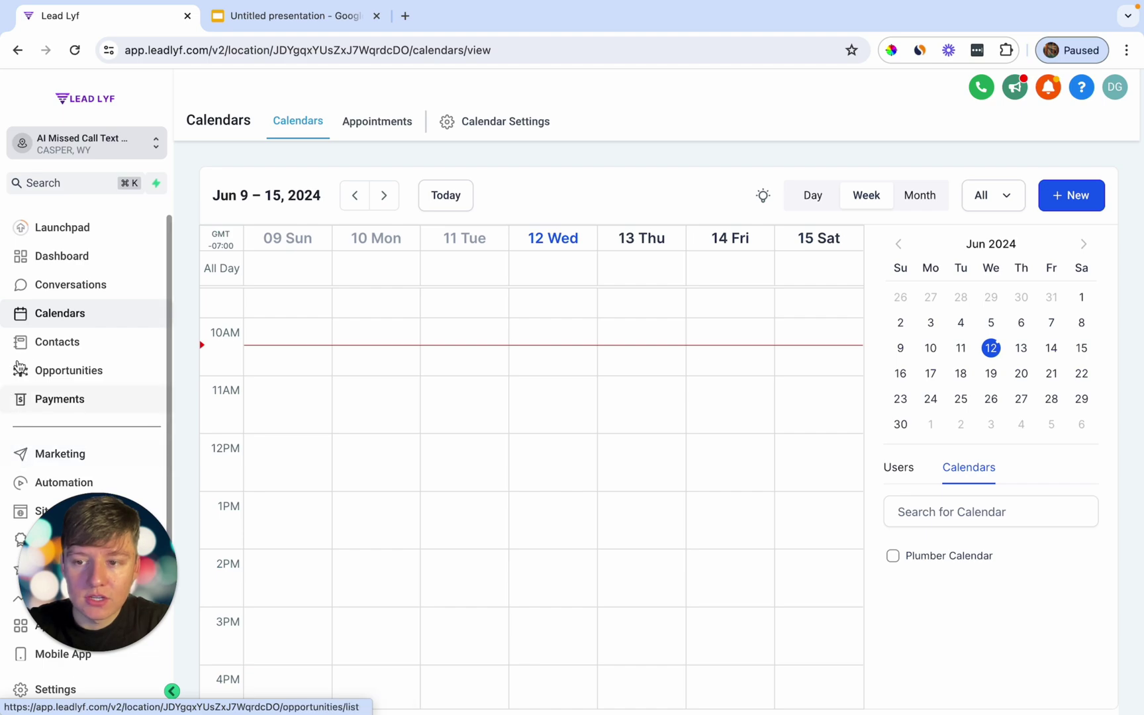